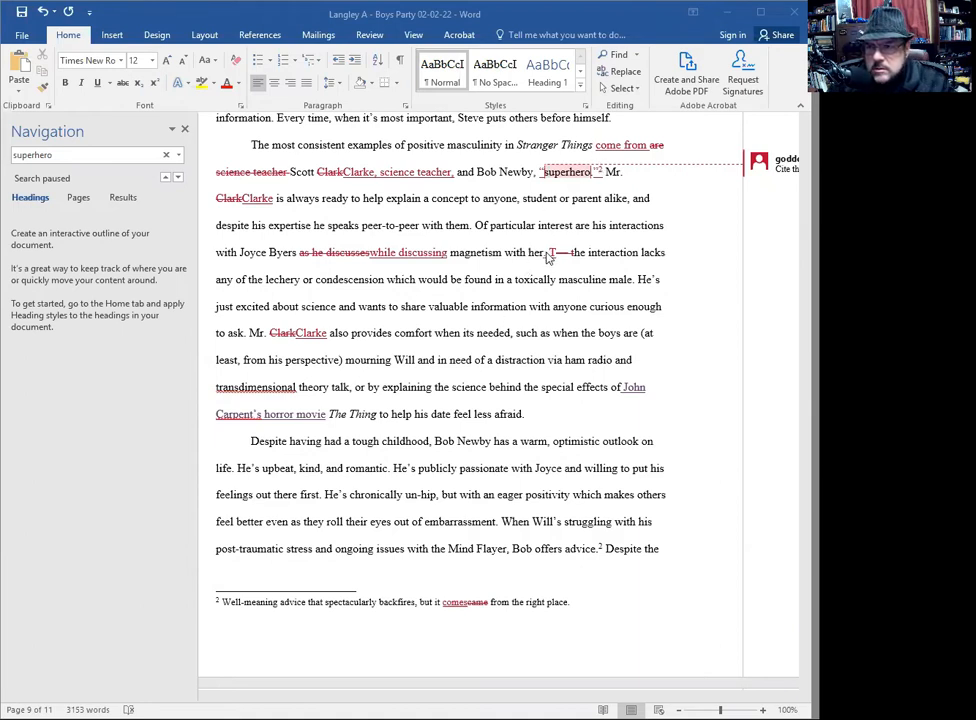
- Insert an endnote after "magnetism with her." reading: Episode 3-2, “The Mall Rats” (July 4, 2019)
click(546, 253)
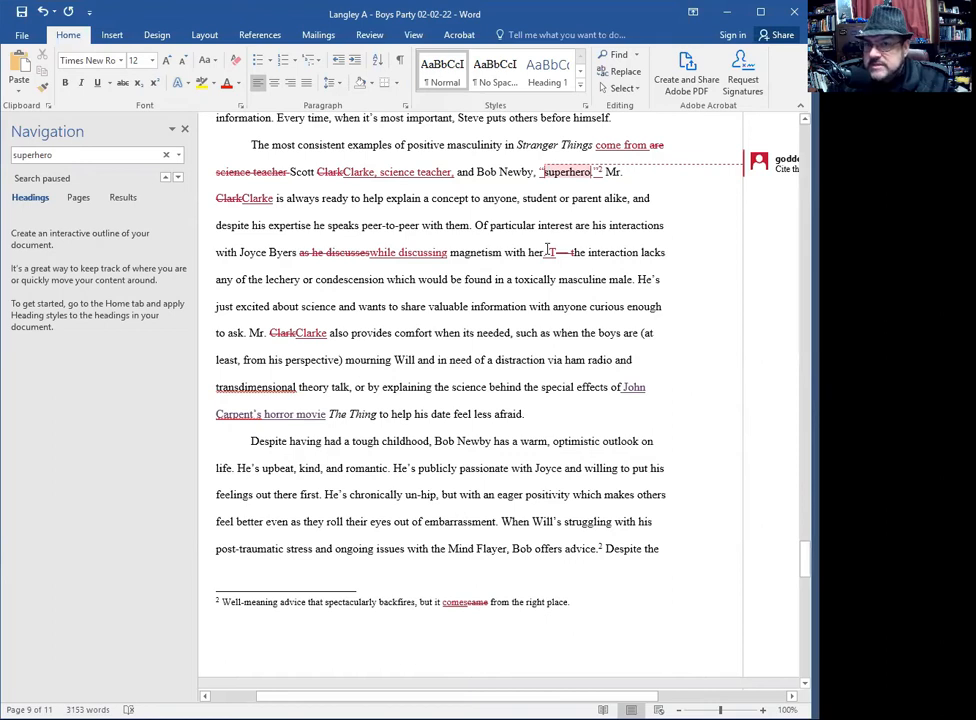
click(255, 37)
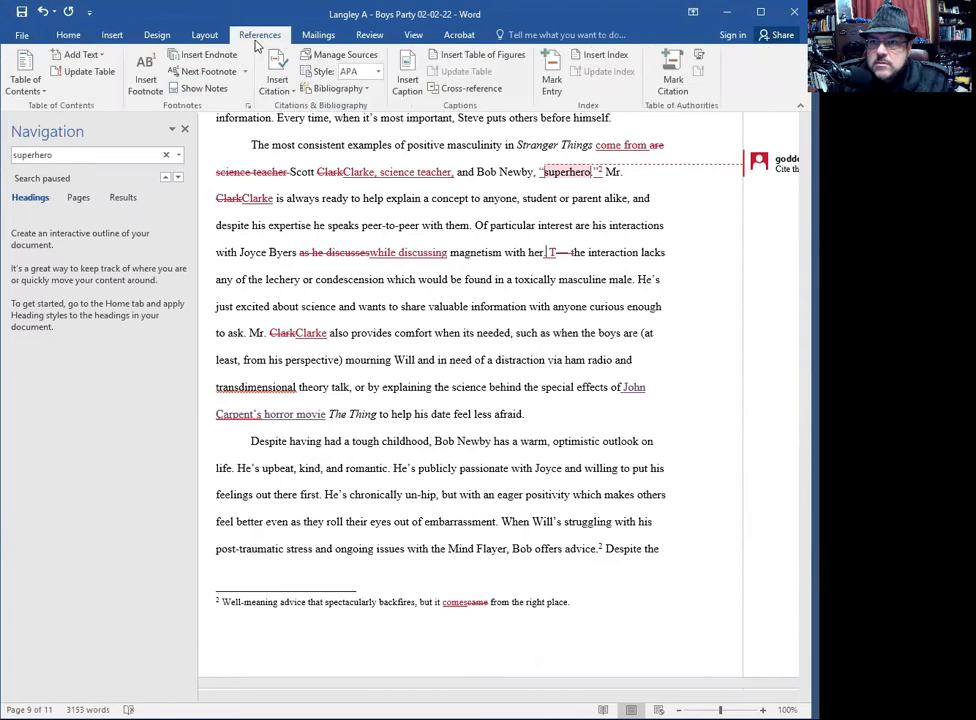
click(193, 57)
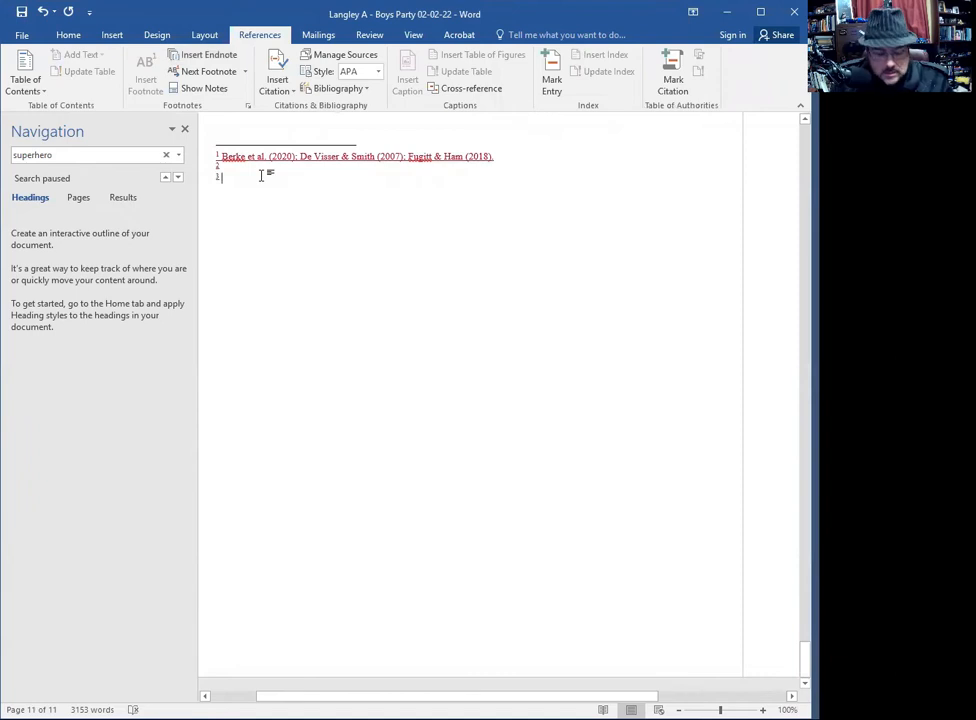
text(Ep)
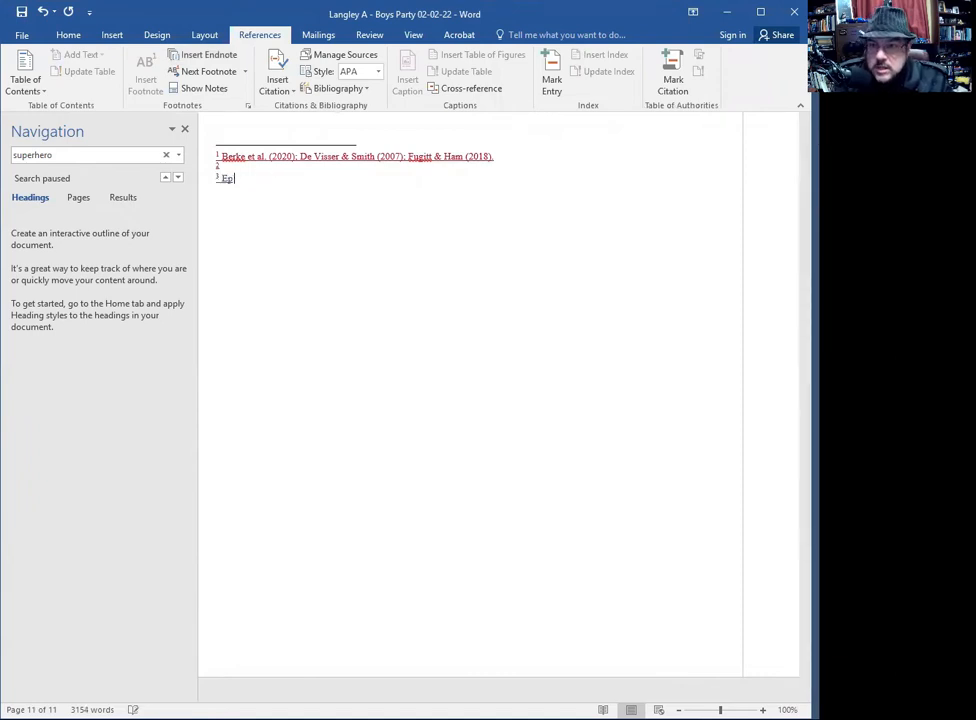
text(isode )
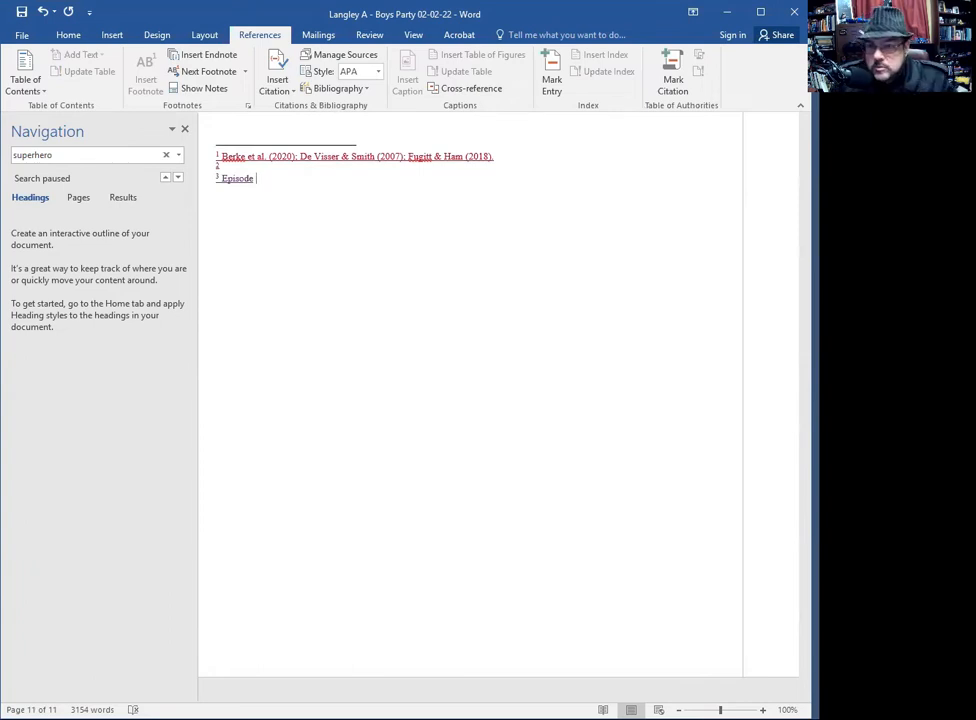
text(3-)
text(2)
text(. "The Mall )
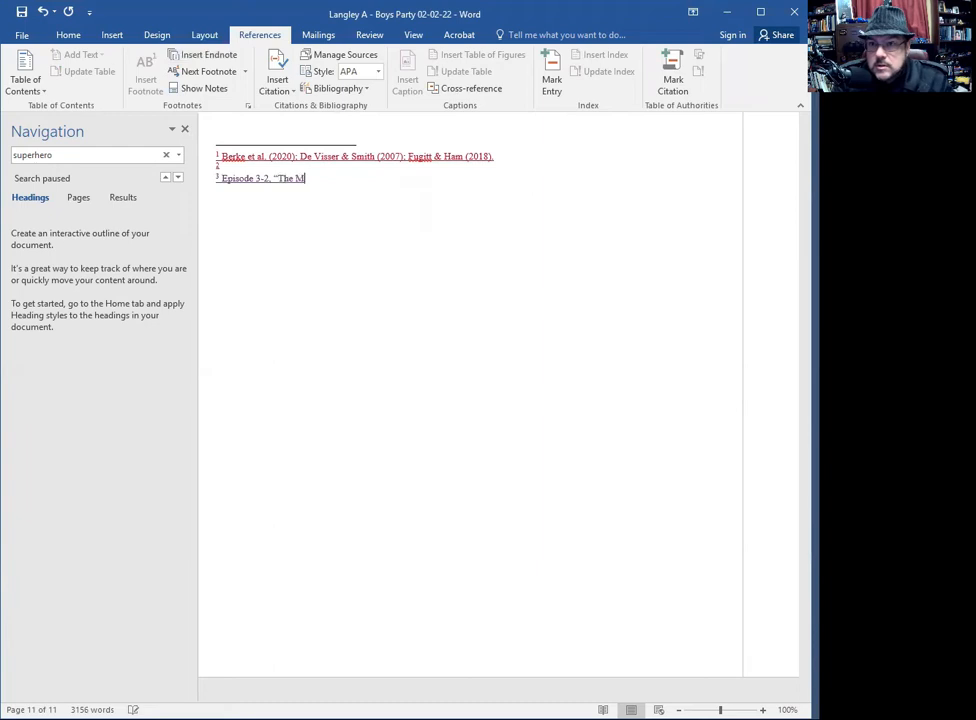
text(Rats")
text( ()
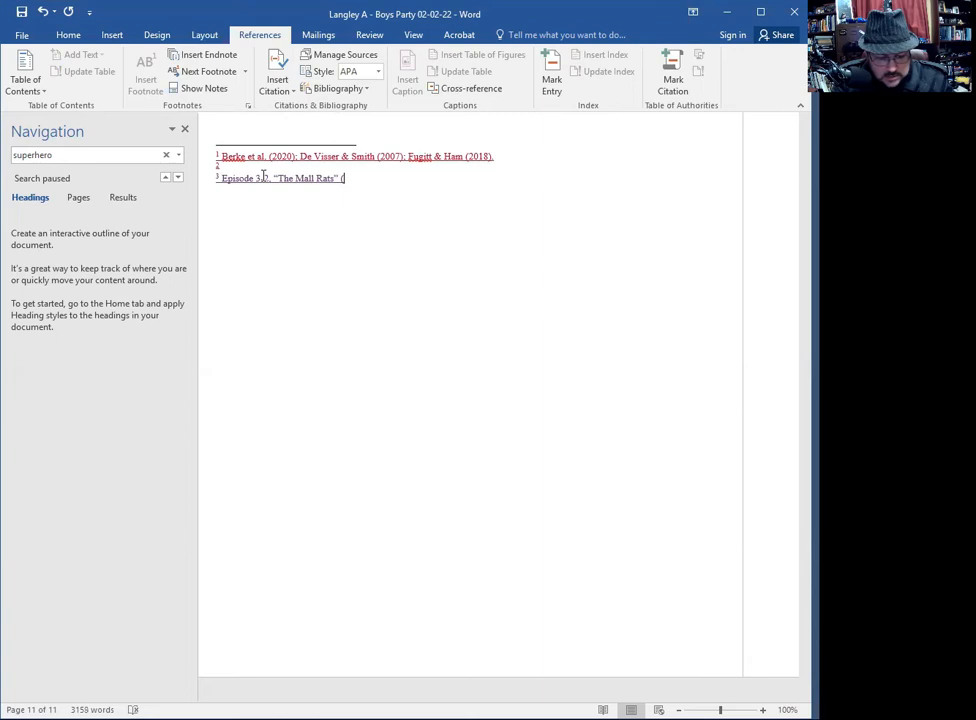
text(July)
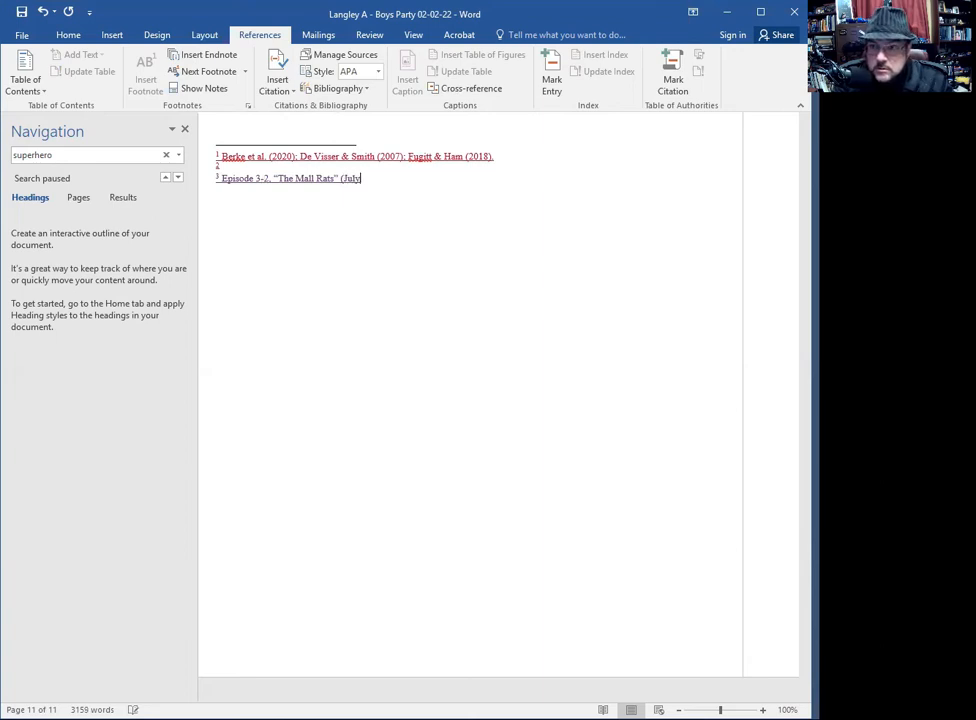
text( 4, 2019).)
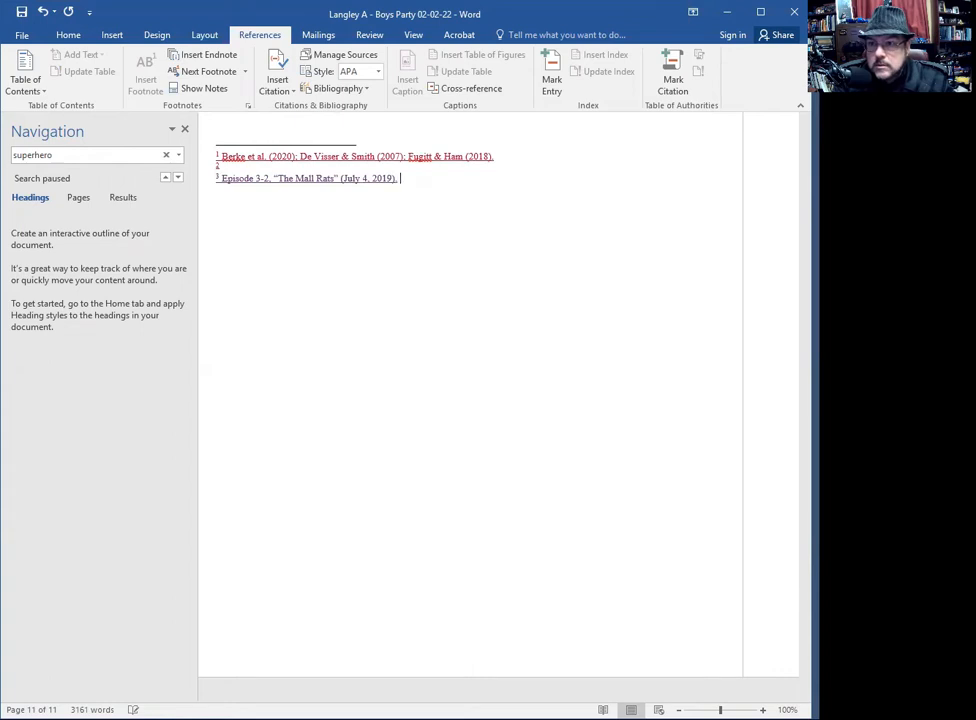
- Go to the empty endnote referenced after “superhero” and begin its text with "Episode 2-8"
double_click(217, 177)
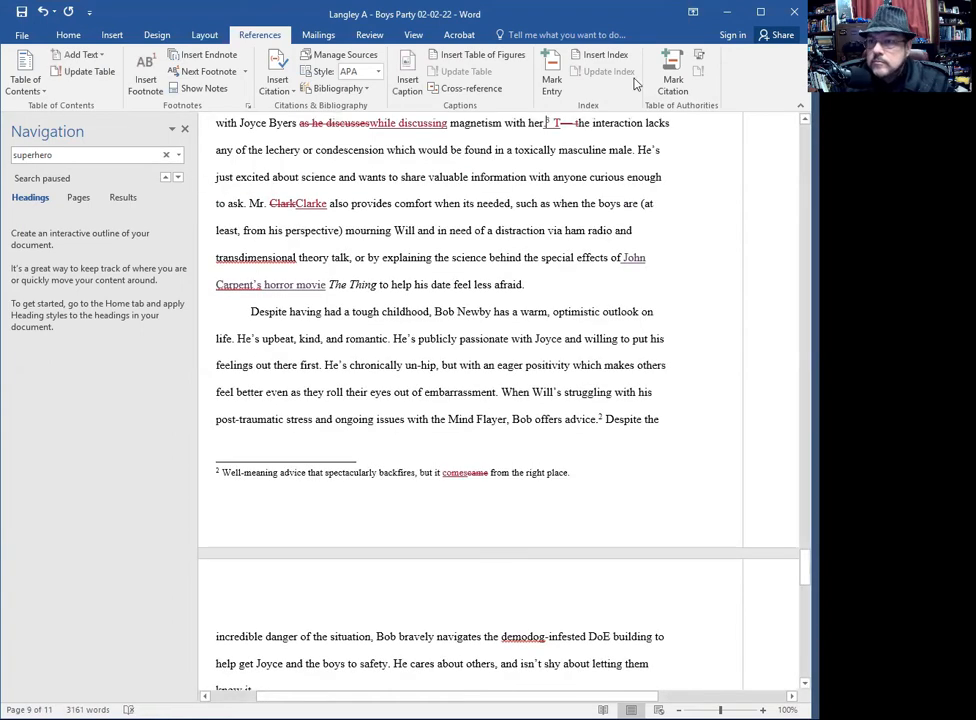
scroll(440, 400, up, 2)
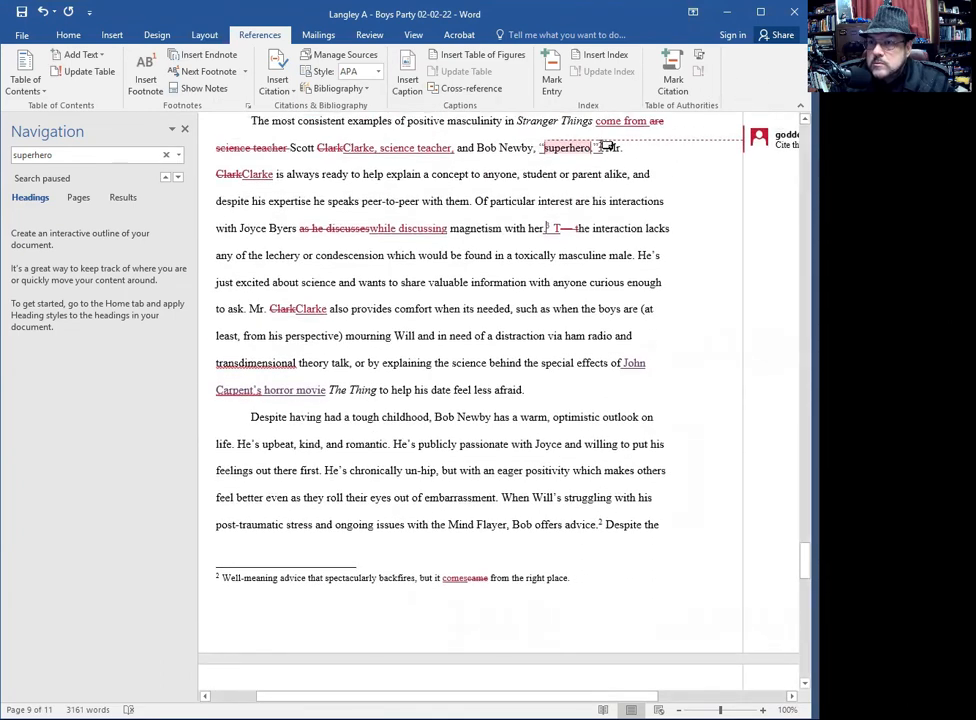
double_click(603, 147)
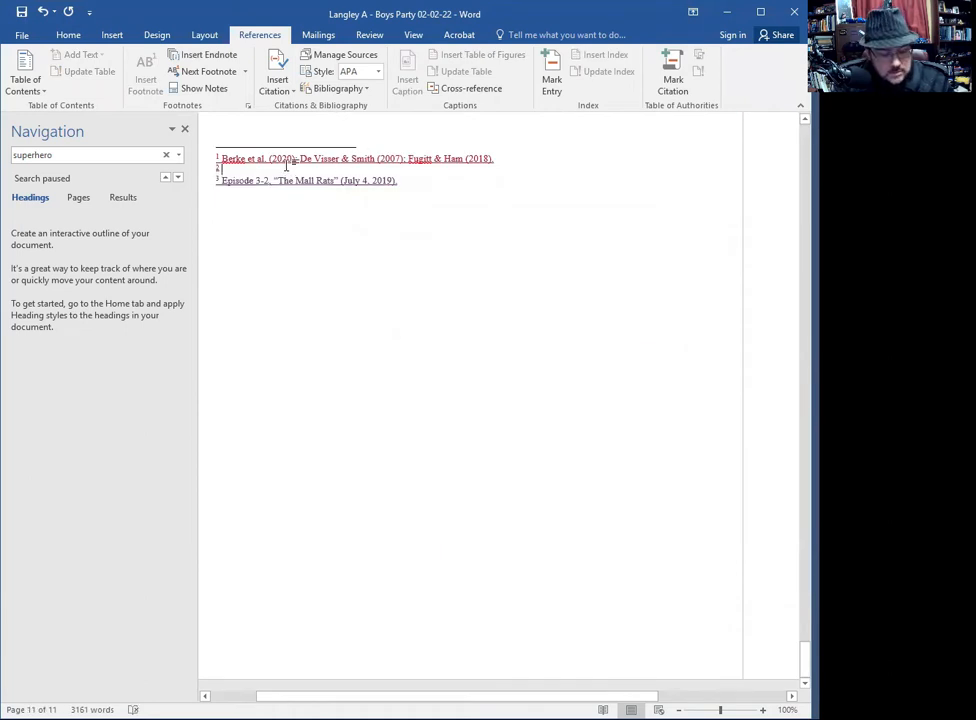
text(Episode )
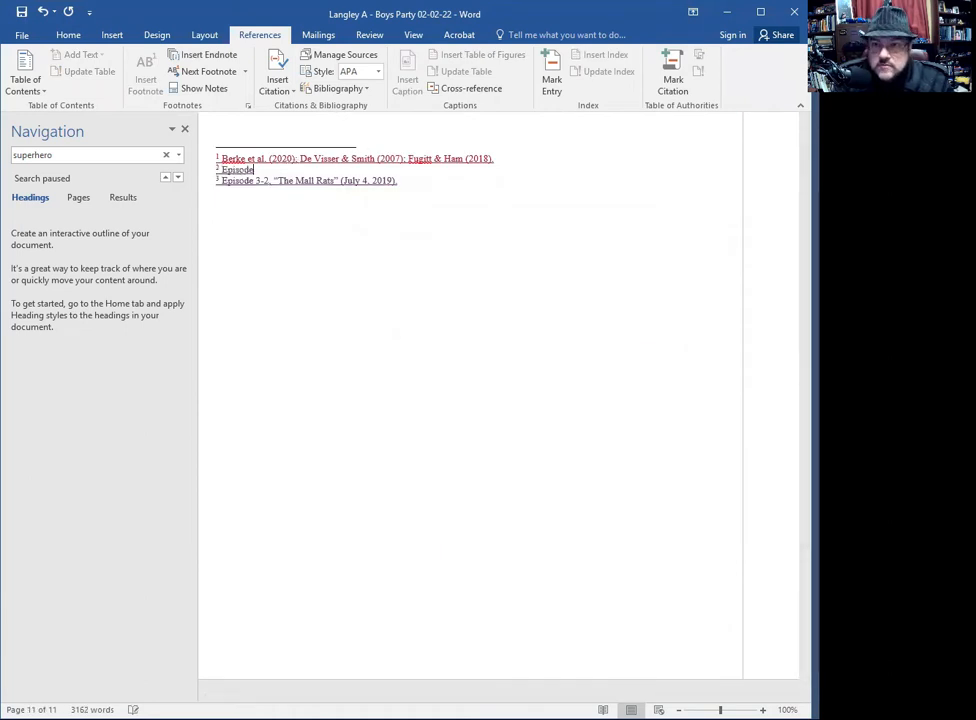
text(3-2)
key(BackSpace)
key(BackSpace)
key(BackSpace)
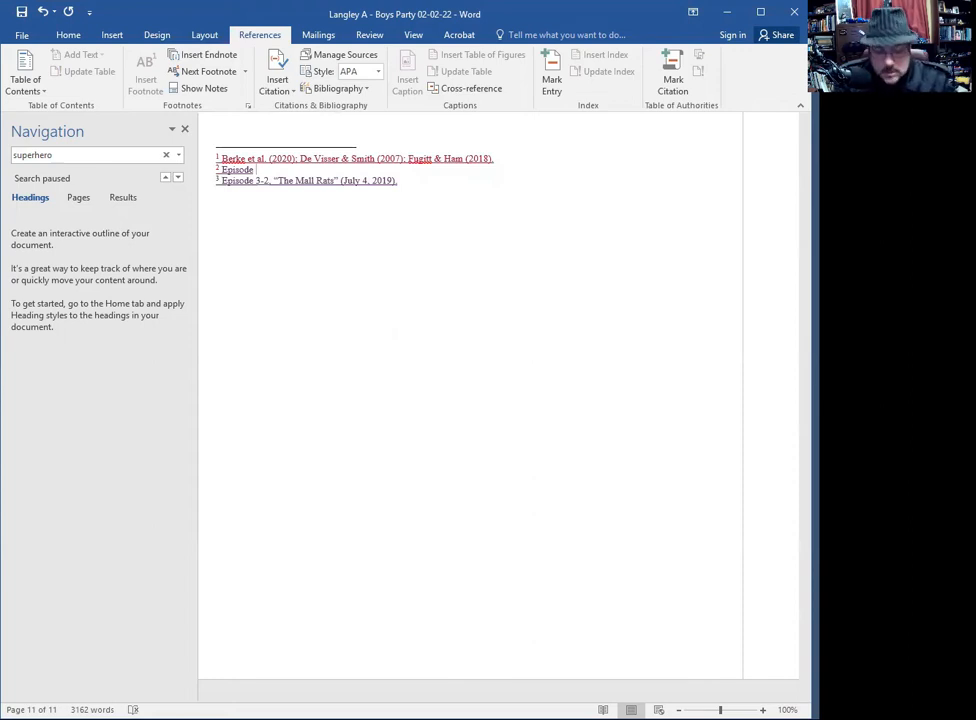
text(2-8)
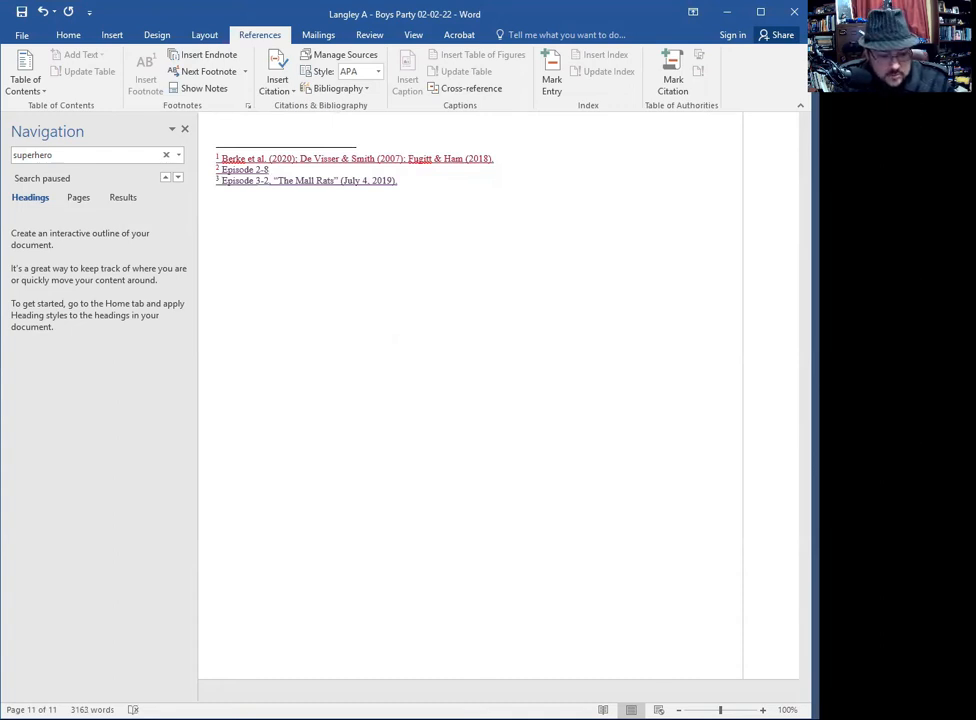
- Add a comma and the quoted episode title “The Mind Flayer” to the second endnote, with no comma inside the closing quotation mark
text(. ")
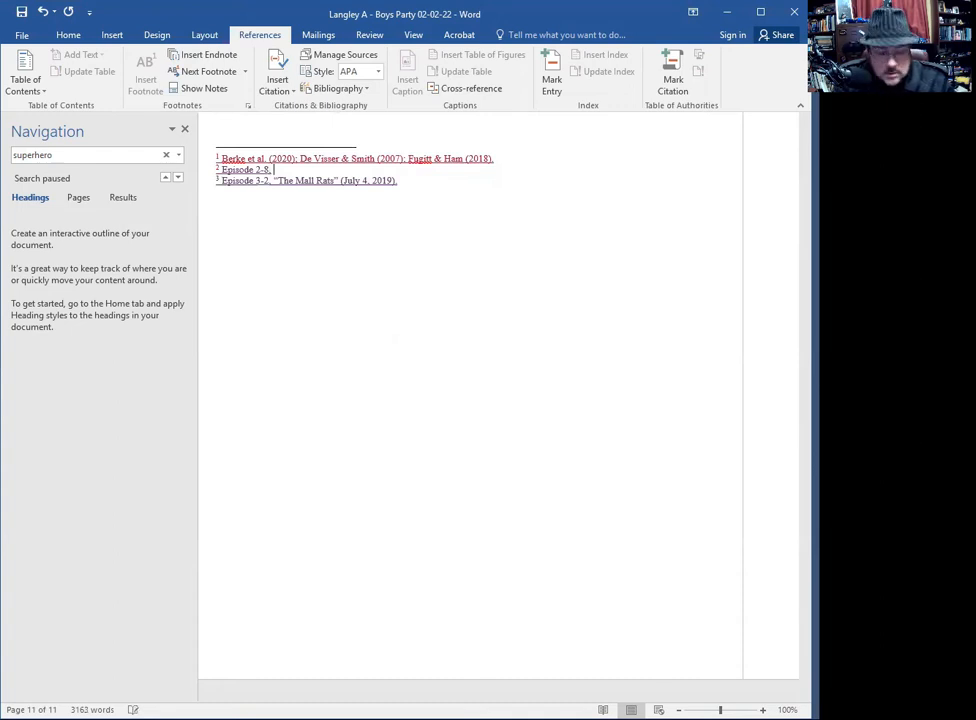
text(The )
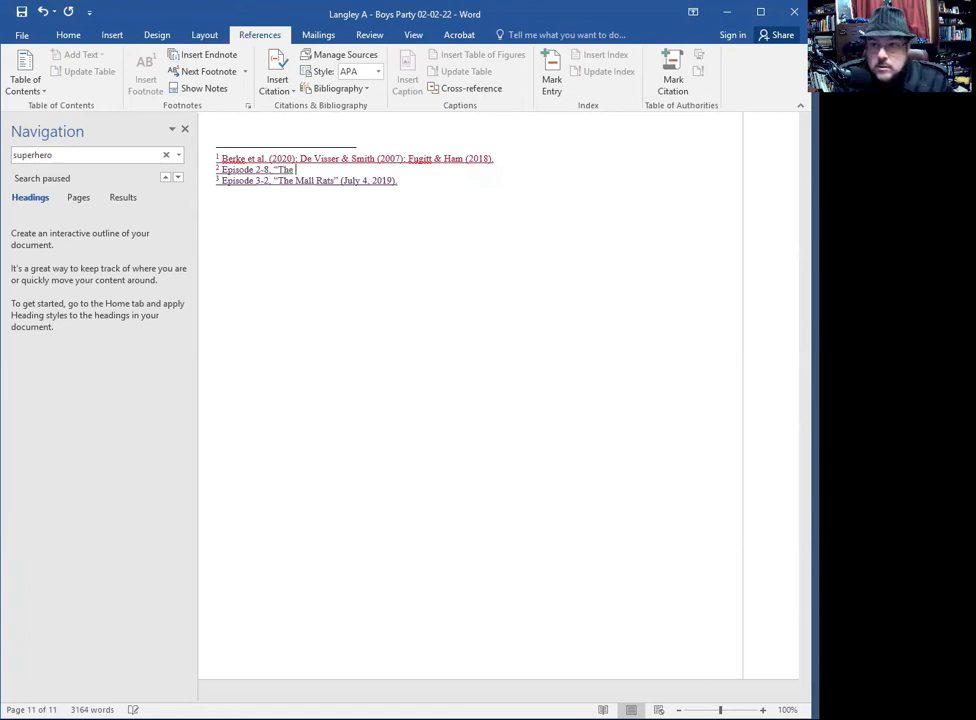
text(Mind F)
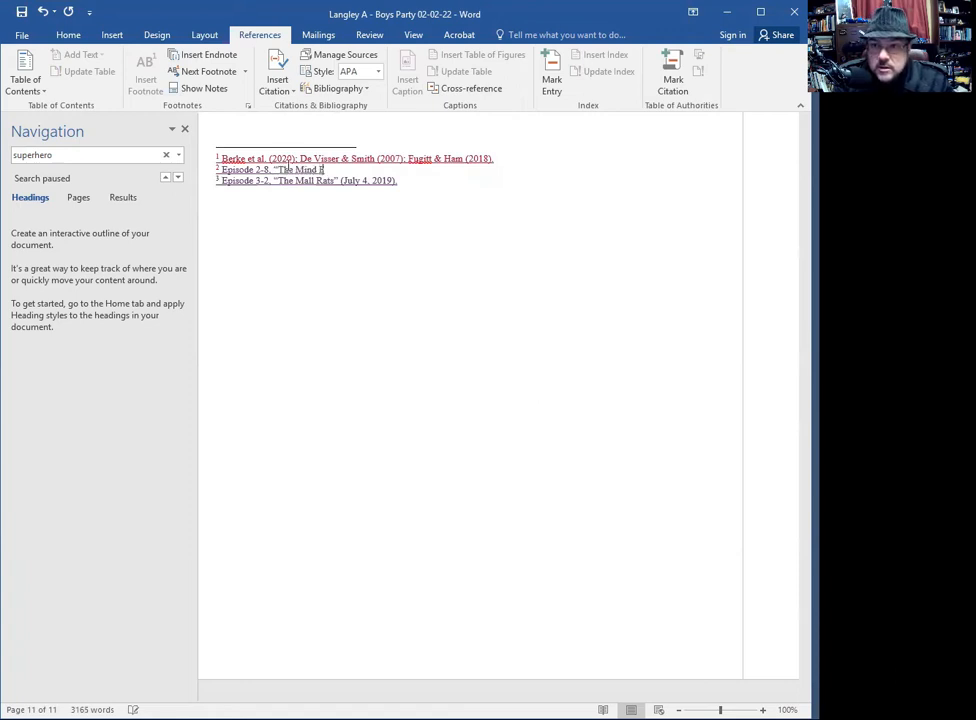
text(layer)
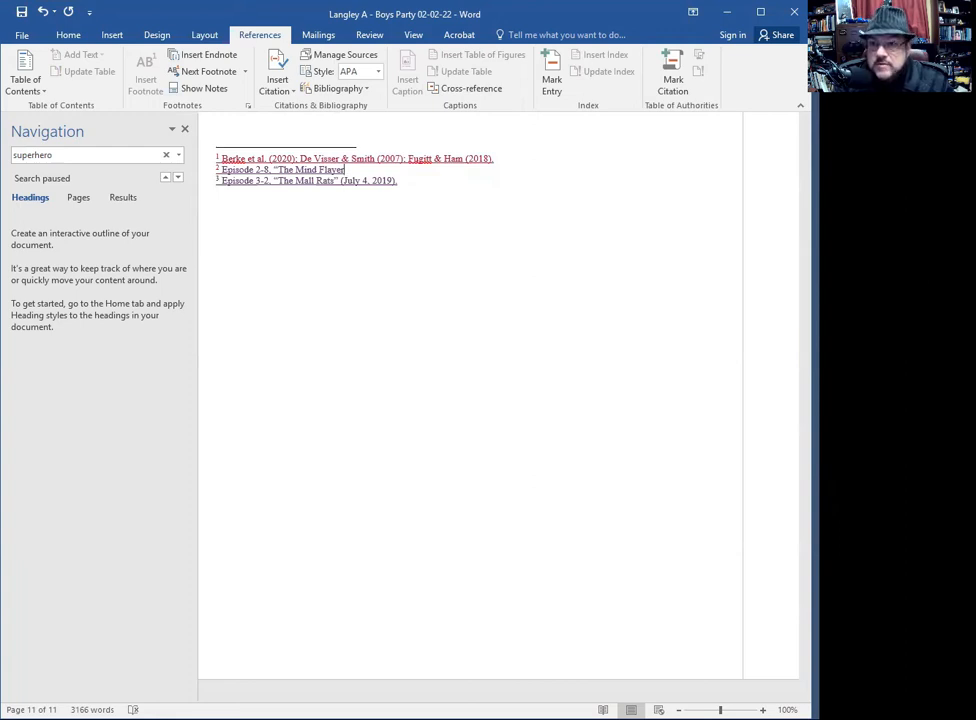
text(,)
text(")
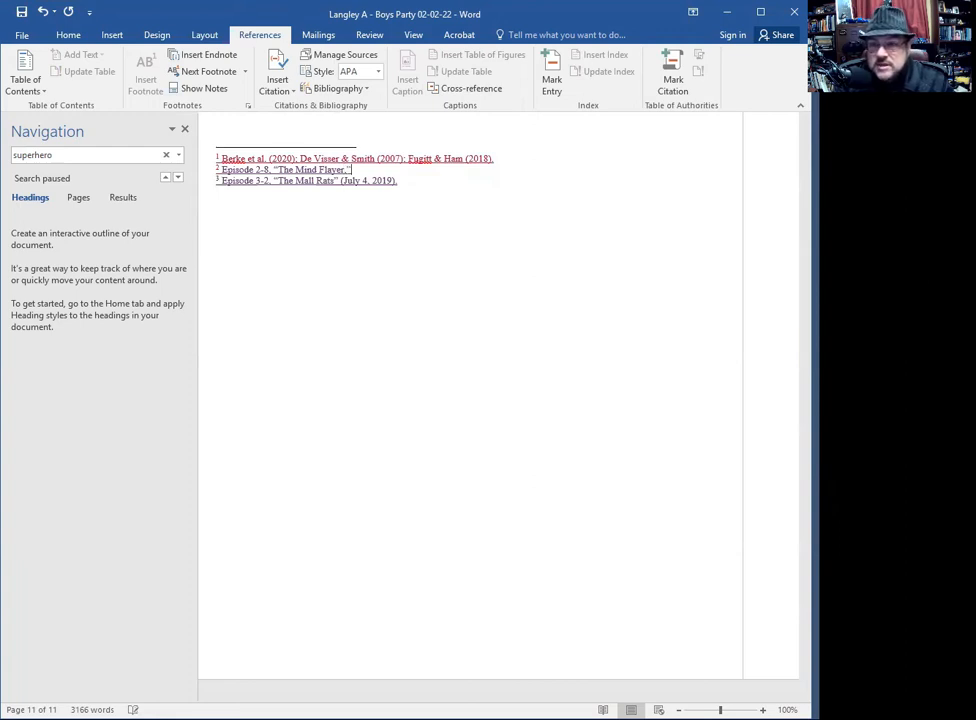
key(BackSpace)
key(BackSpace)
key(BackSpace)
text(")
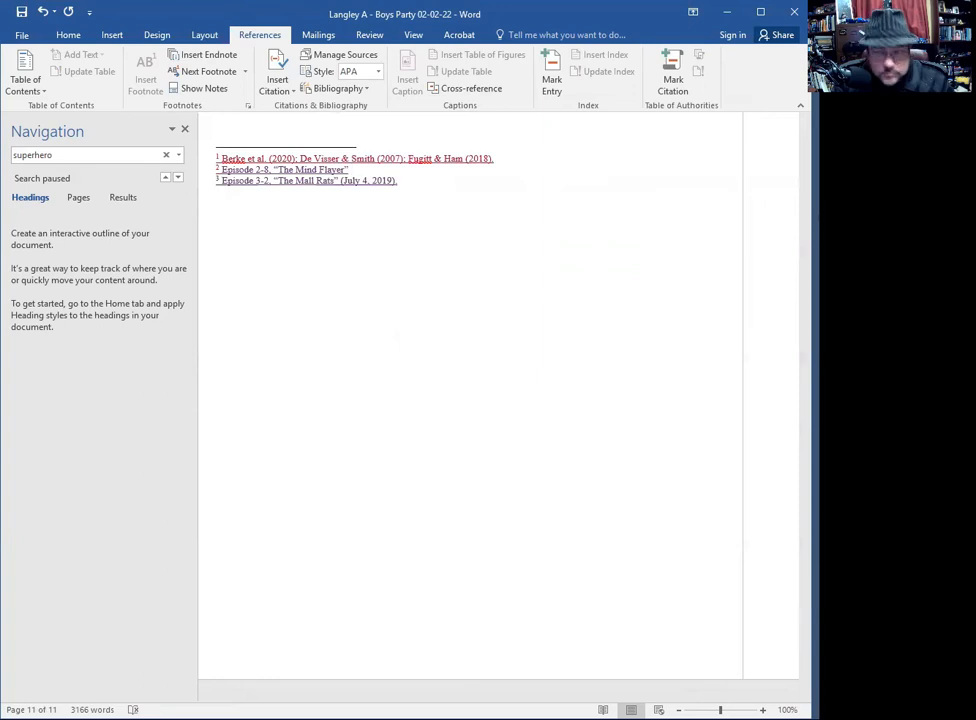
- Complete the second endnote with the air date (October 27, 2017) in parentheses and a period
text(()
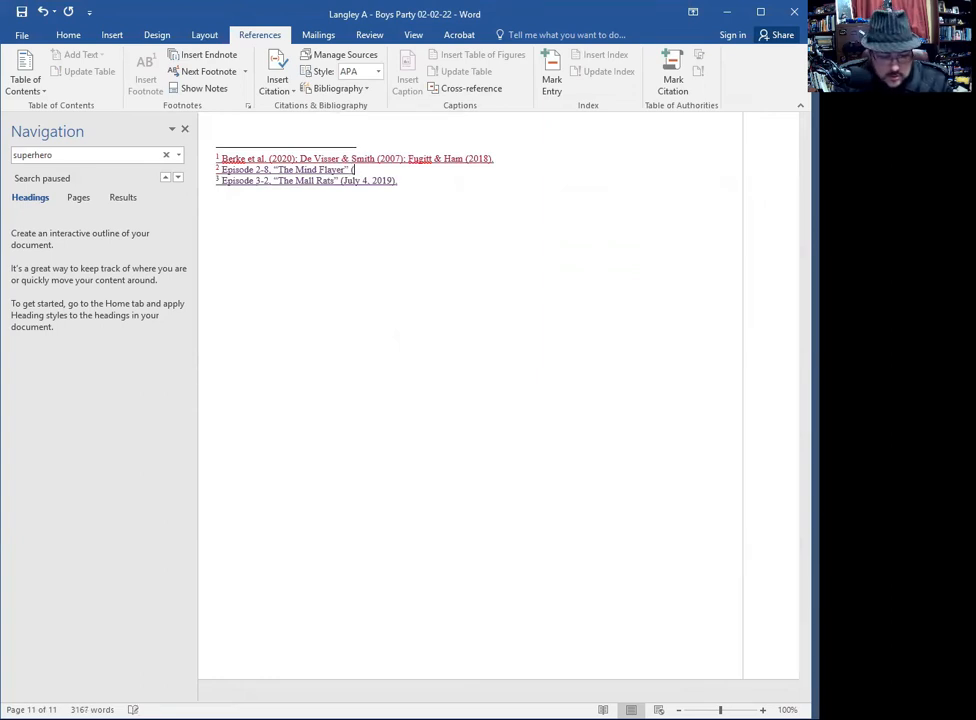
text(Oct)
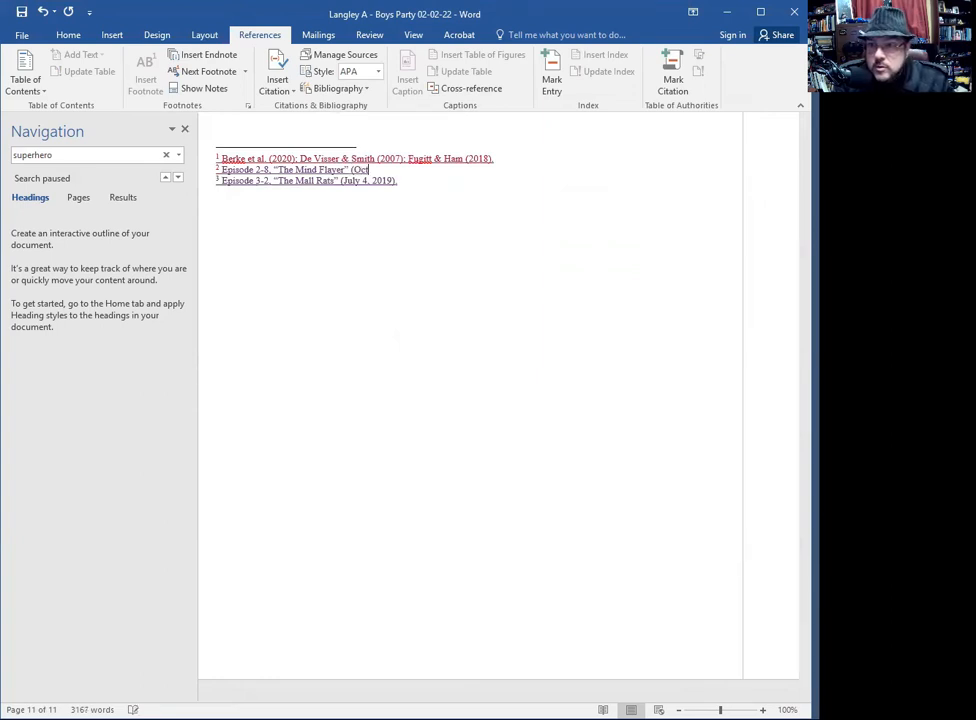
text(ober 27)
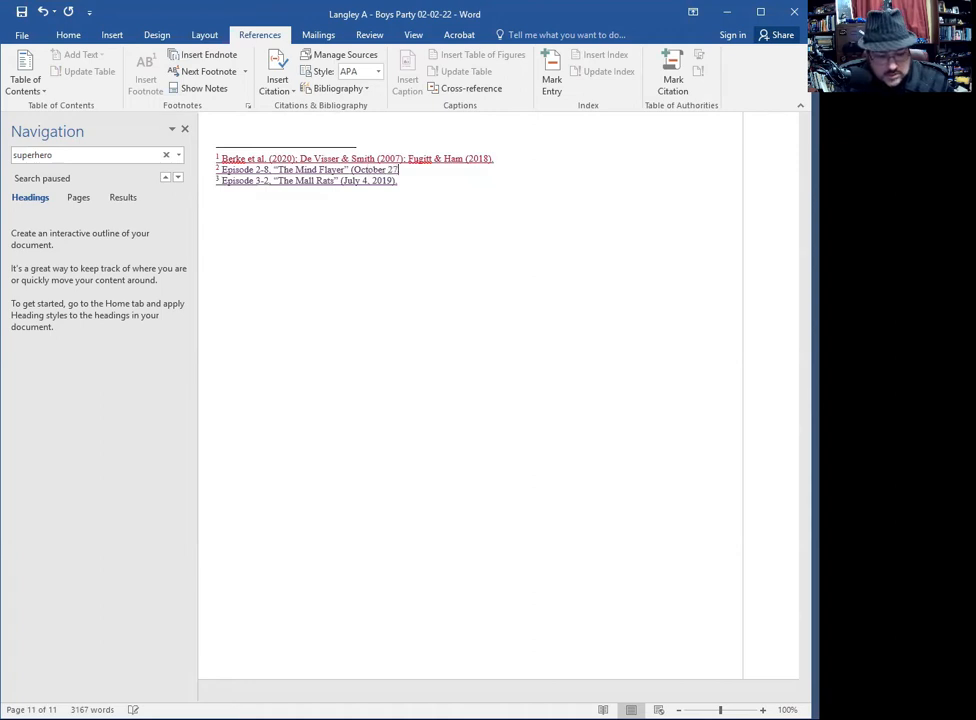
text(, 2017).)
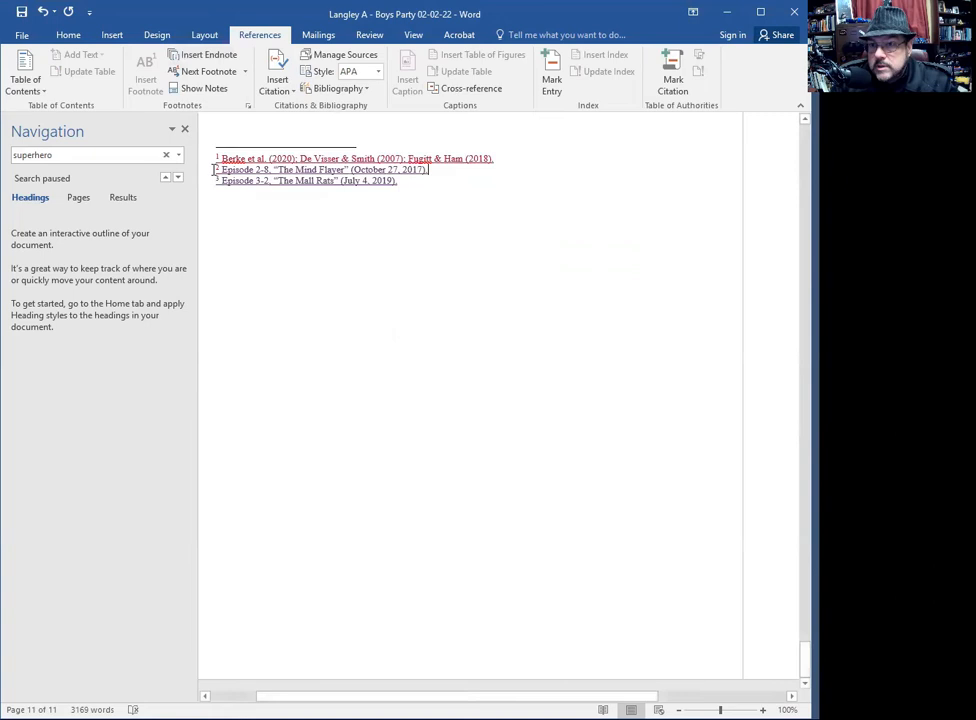
- Insert an endnote after "toxically masculine male." and cite the first source by author surname and year (2019), followed by a semicolon
scroll(622, 258, up, 15)
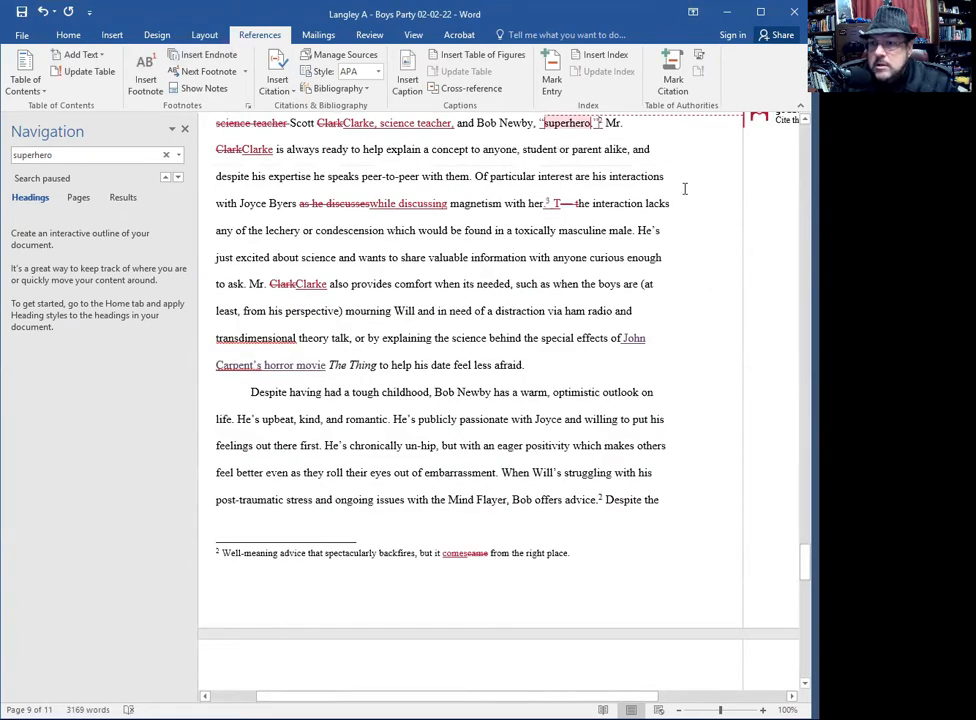
scroll(778, 142, up, 3)
scroll(617, 220, up, 3)
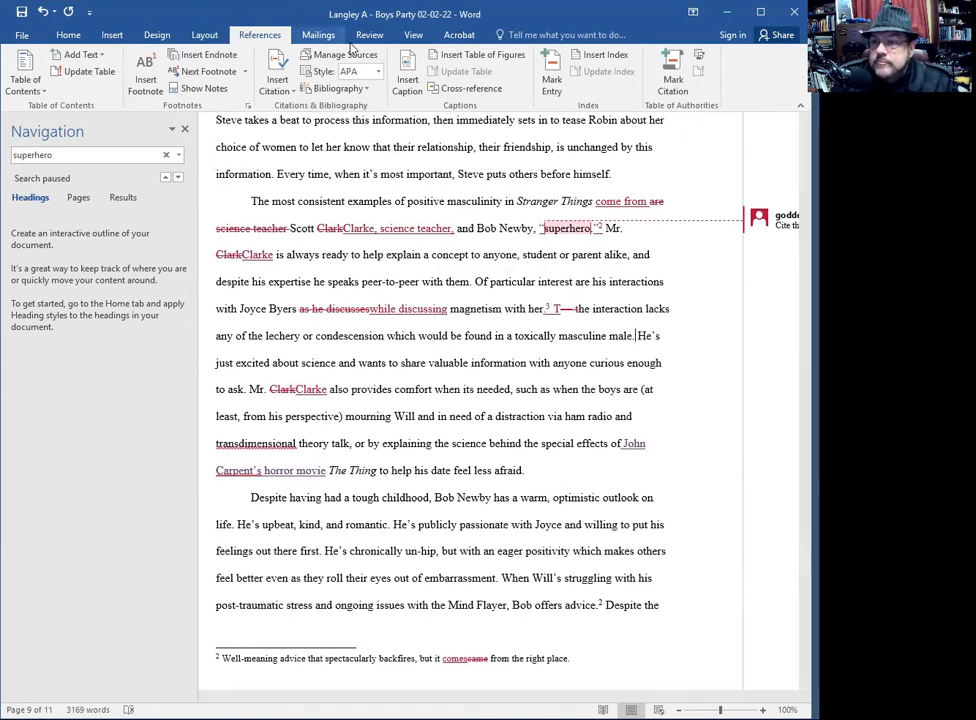
click(210, 56)
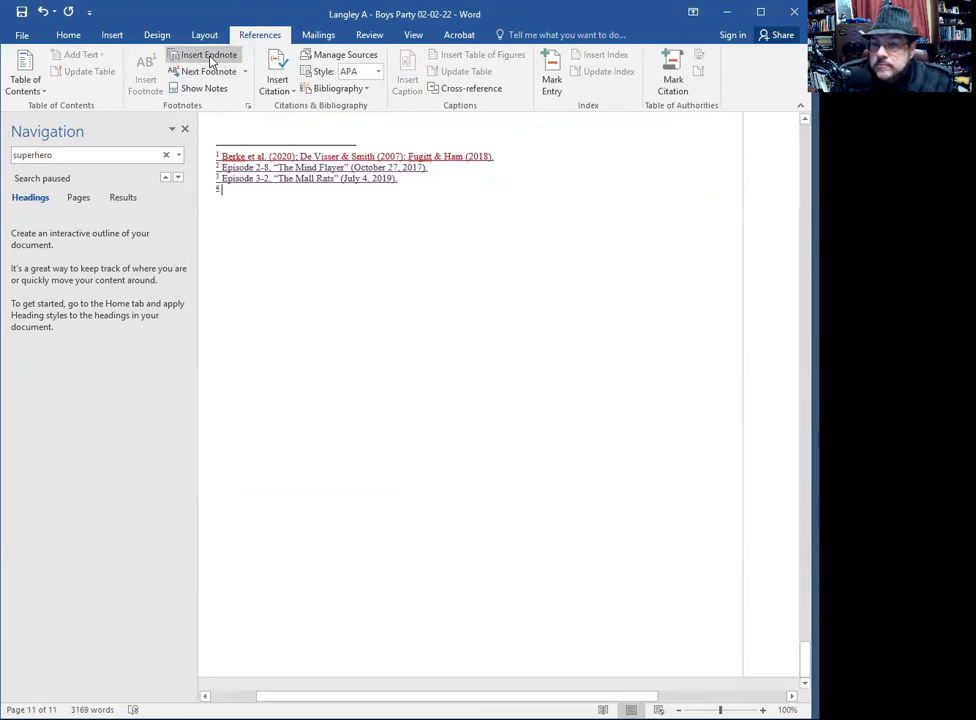
text(Bue)
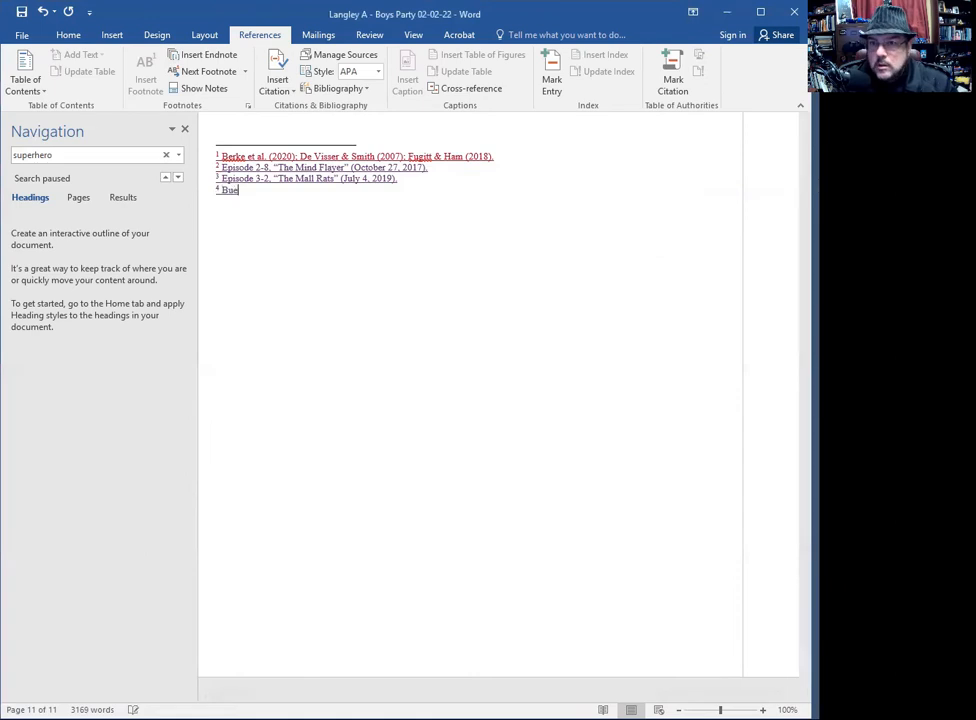
text(rk)
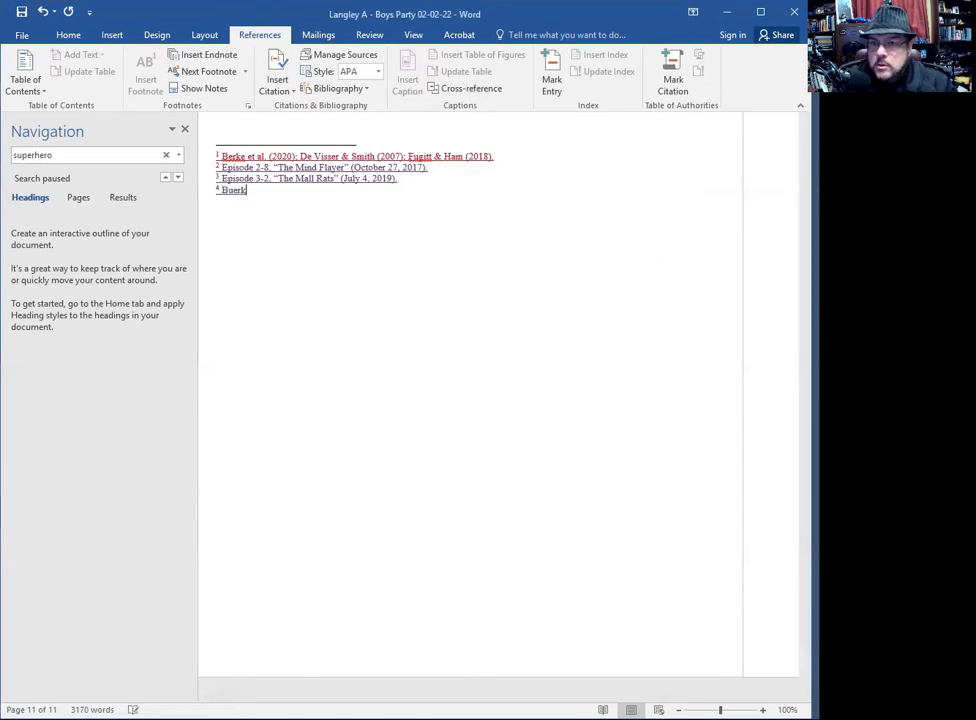
text(le (2018)
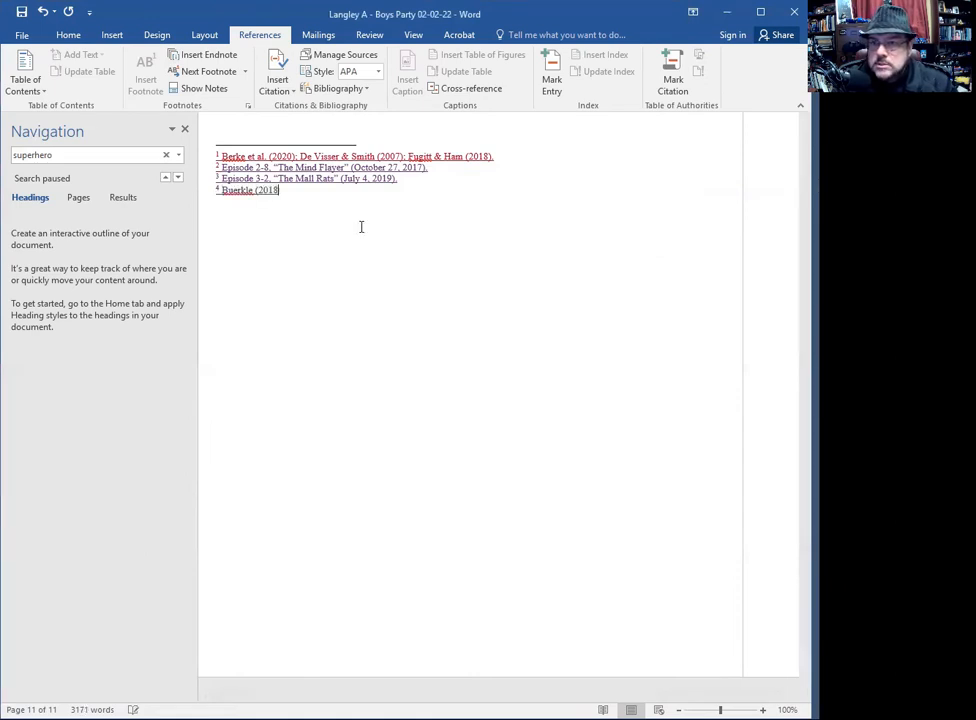
text(9):)
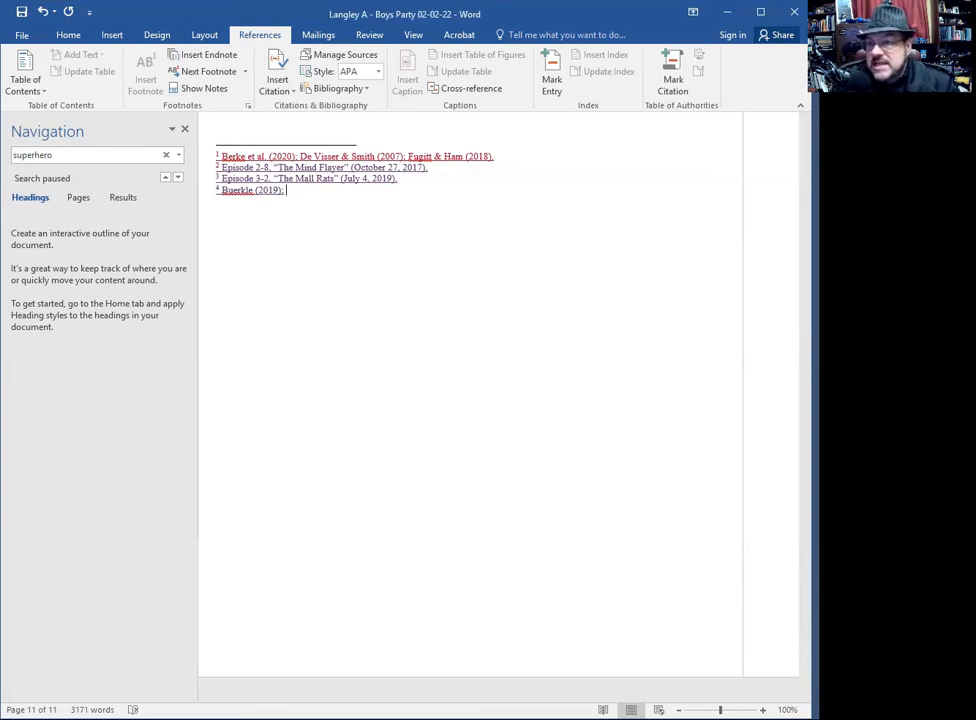
- Add a second source to the fourth endnote, citing the author's surname with "et al. (2018)" and a semicolon
key(alt+Tab)
key(alt+Tab)
text(Ma)
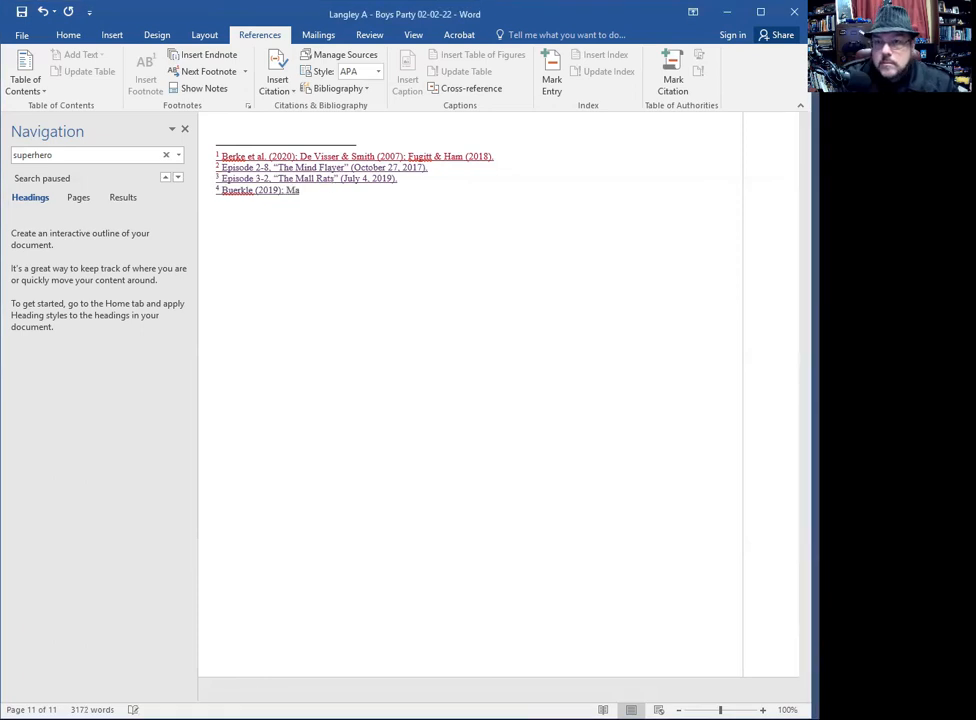
text(tos et al. ()
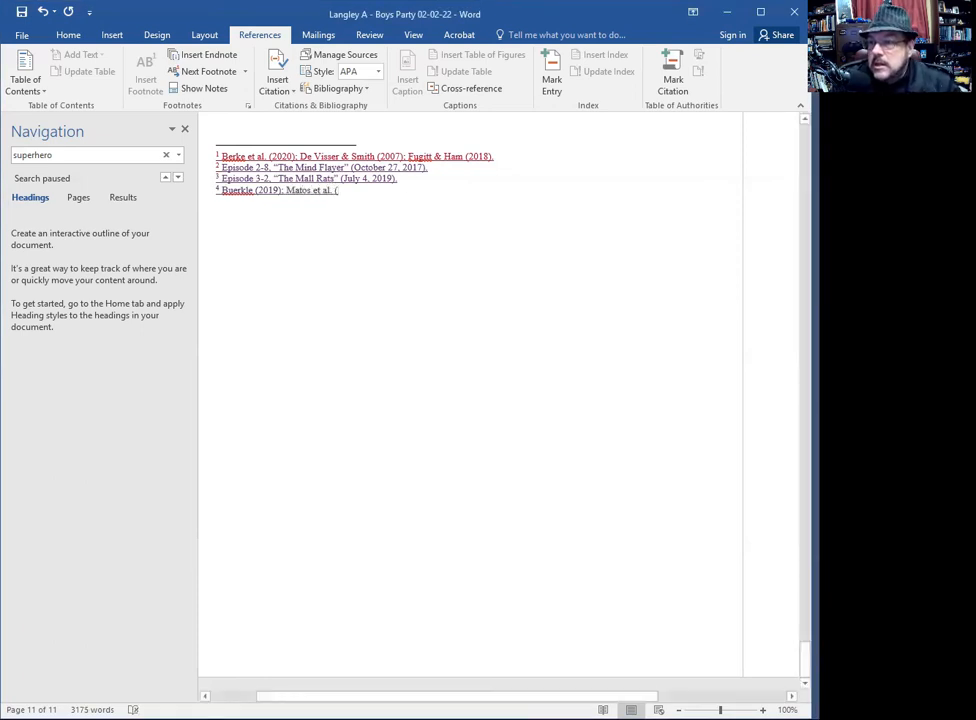
key(alt+Tab)
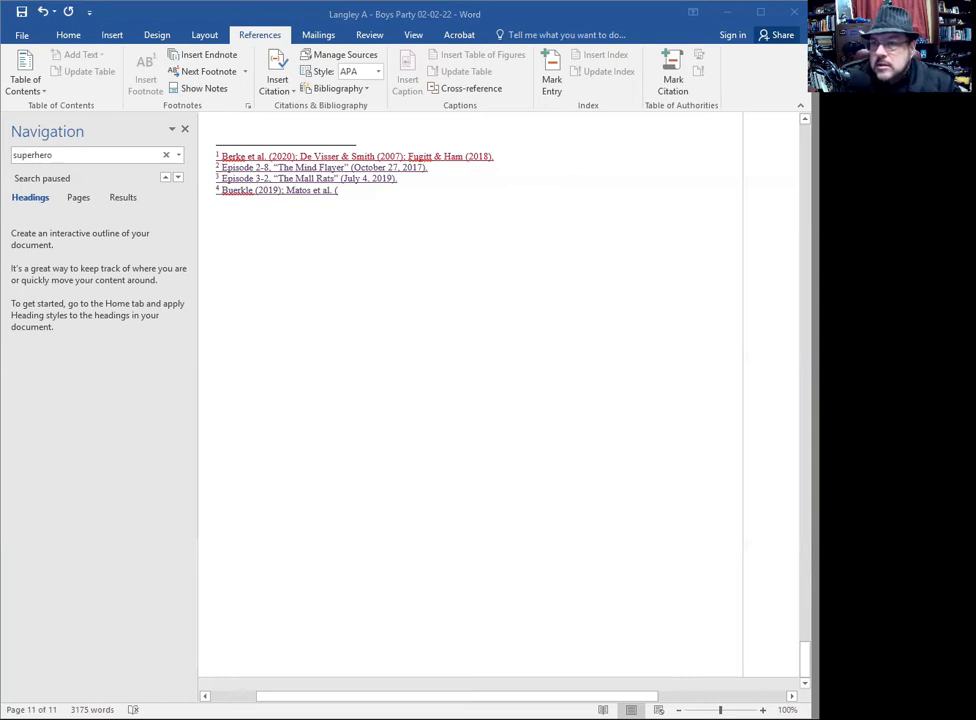
text(2018);)
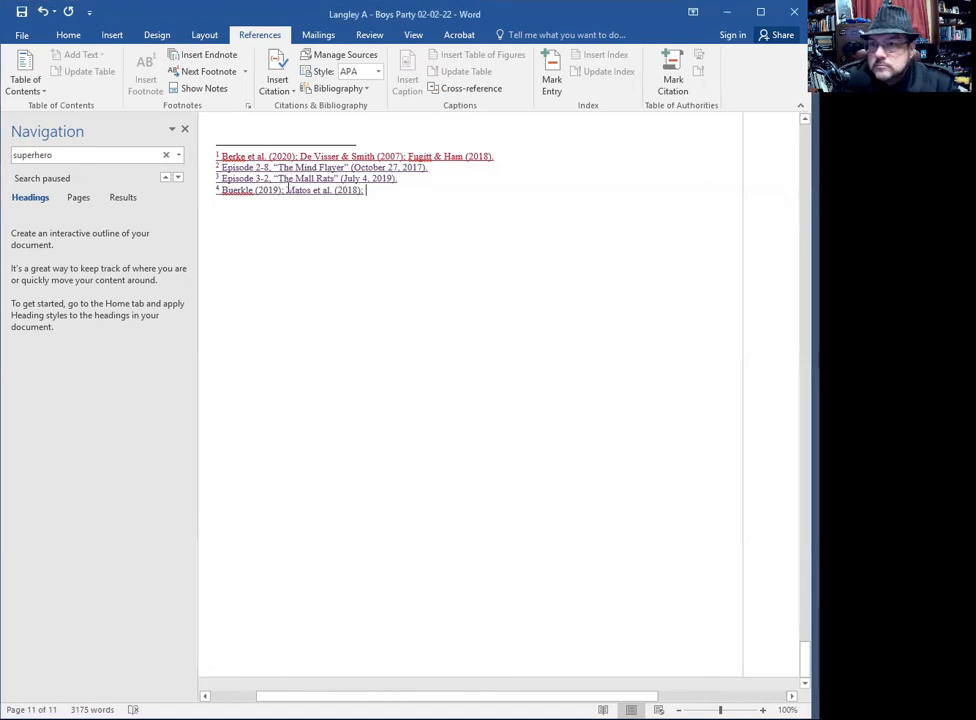
- Insert another source before the 2018 citation in the fourth endnote: the author's surname with "et al. (1977);"
text(For)
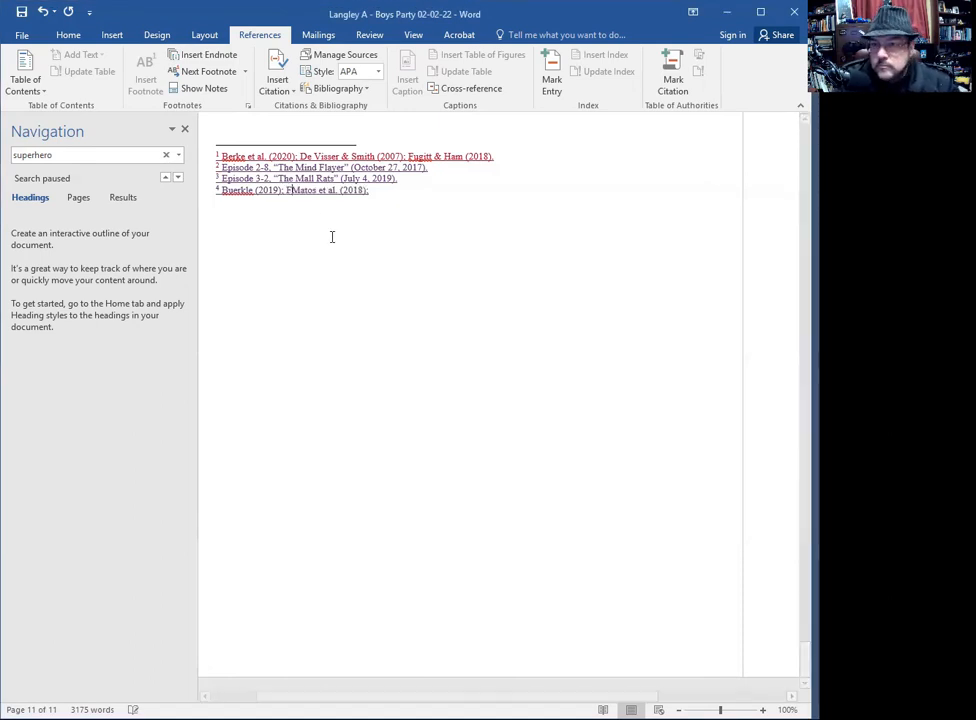
key(BackSpace)
key(BackSpace)
text(rodi et al. )
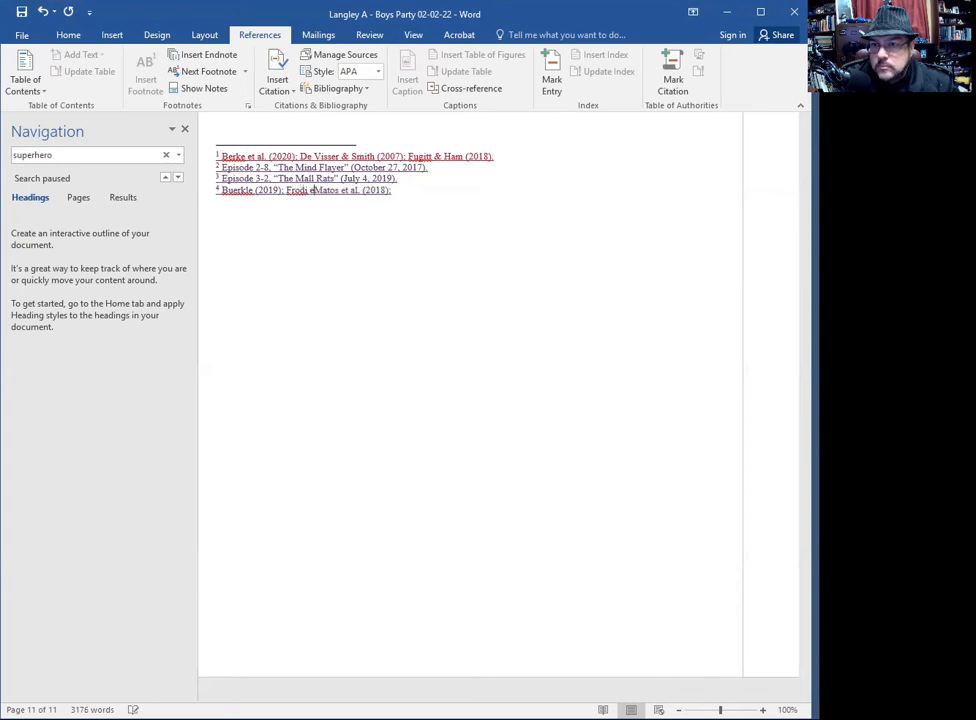
text((1977);)
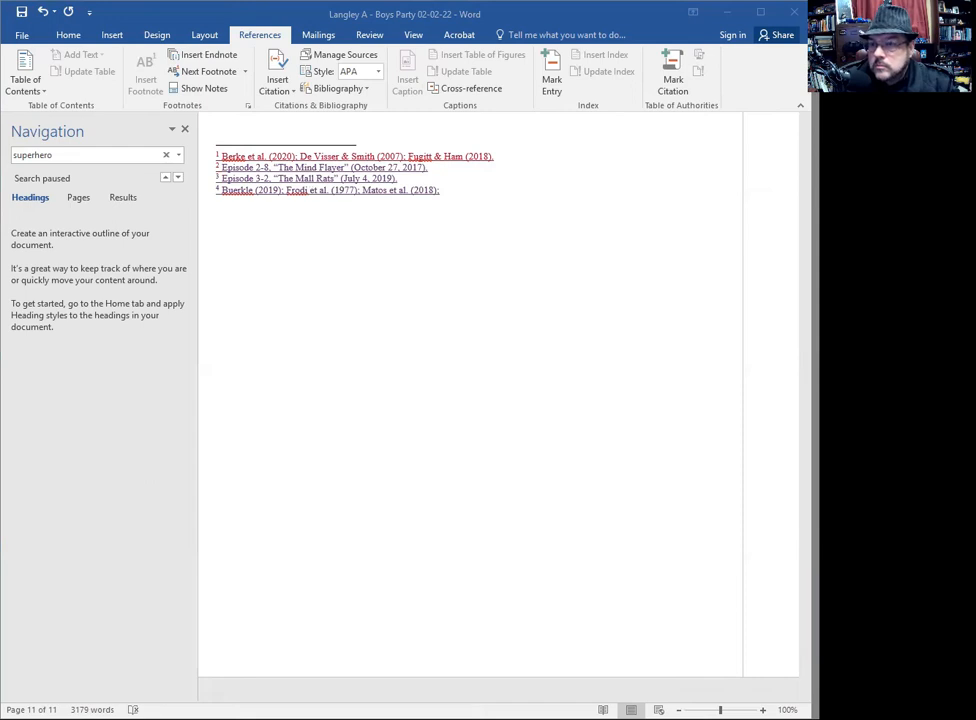
- Change the 1977 citation in the fourth endnote to a single author by removing "et al."
click(330, 190)
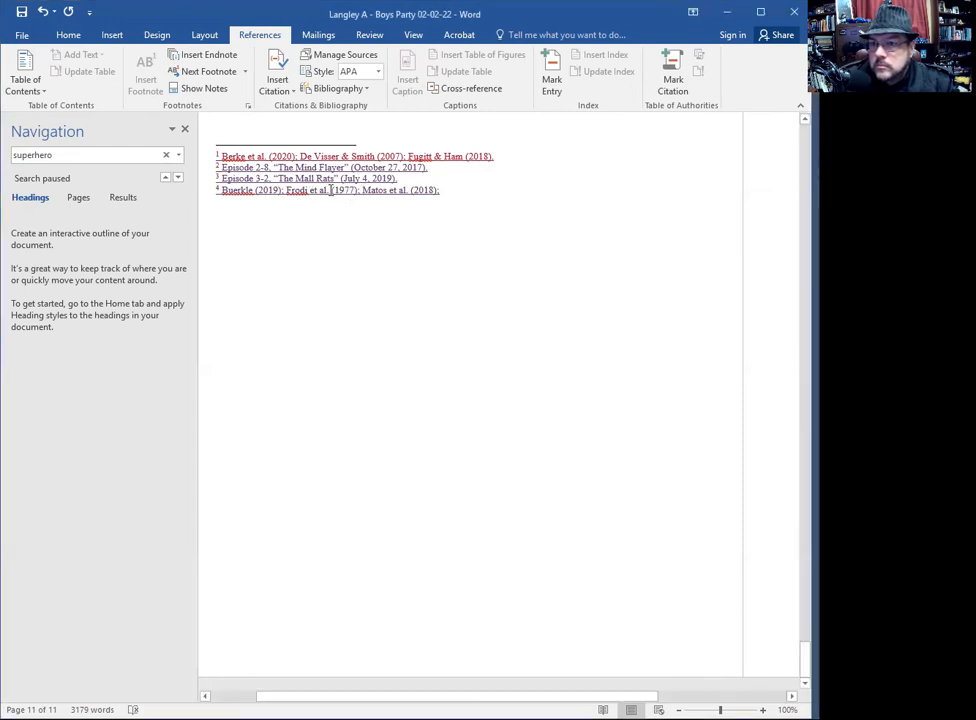
drag(363, 189, 286, 190)
key(BackSpace)
text(Frodi (1977);)
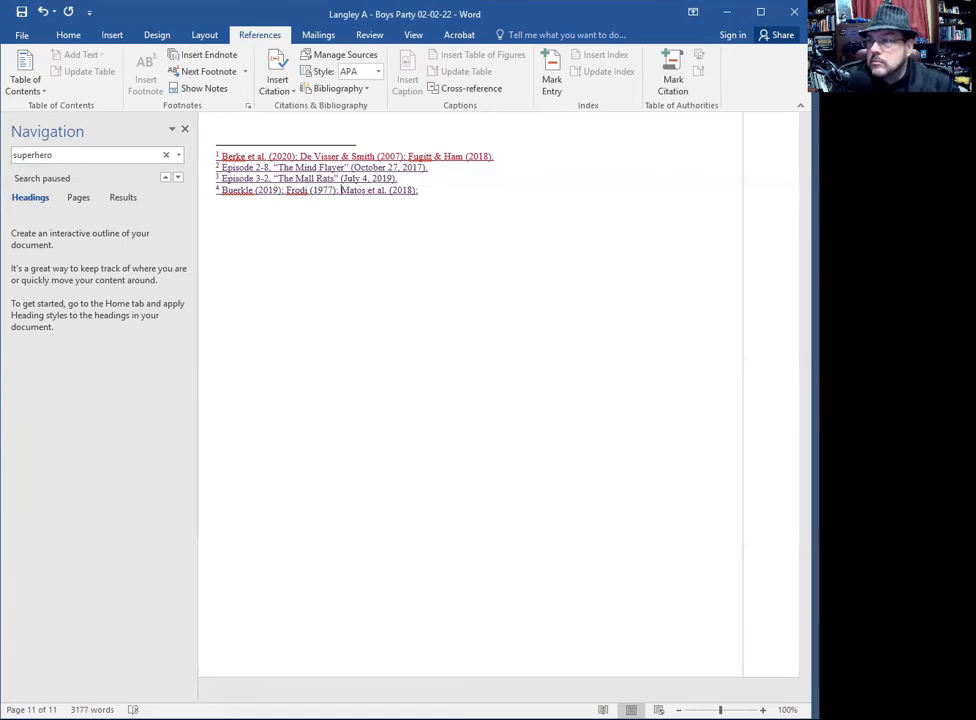
- Insert a source between the 1977 and 2018 citations, giving the author's surname with "et al. (2019);"
key(alt+Tab)
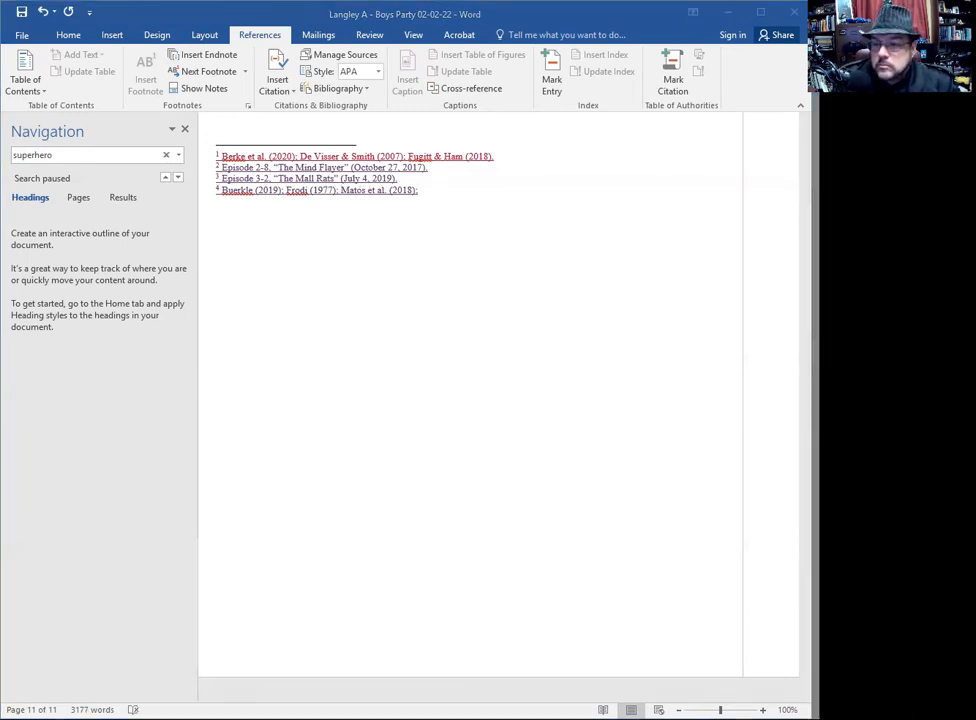
click(342, 191)
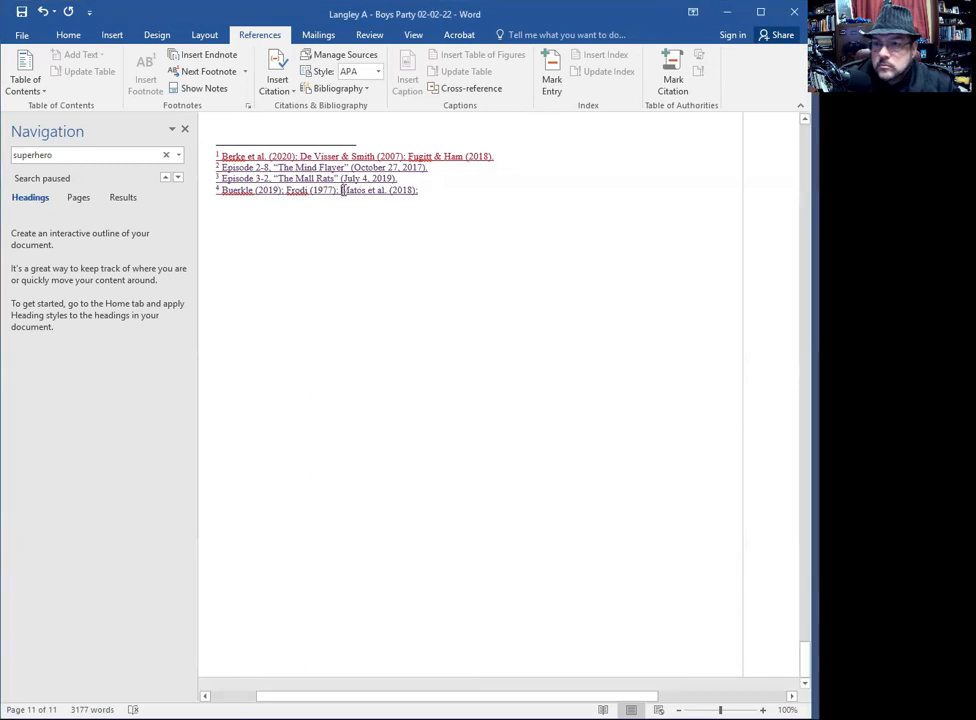
text(Griev)
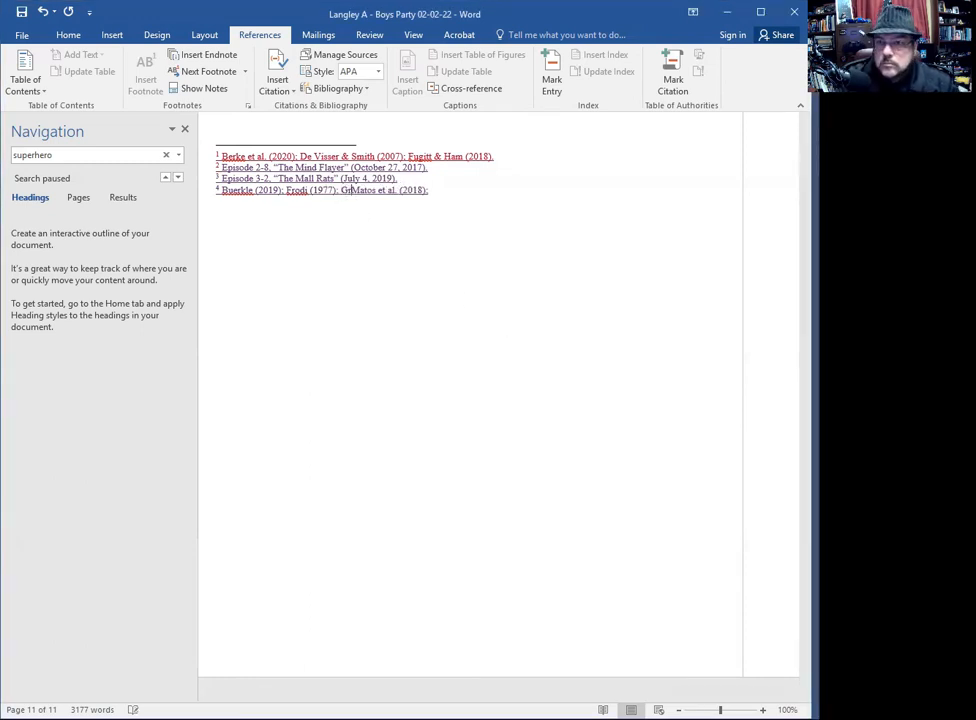
text(e et)
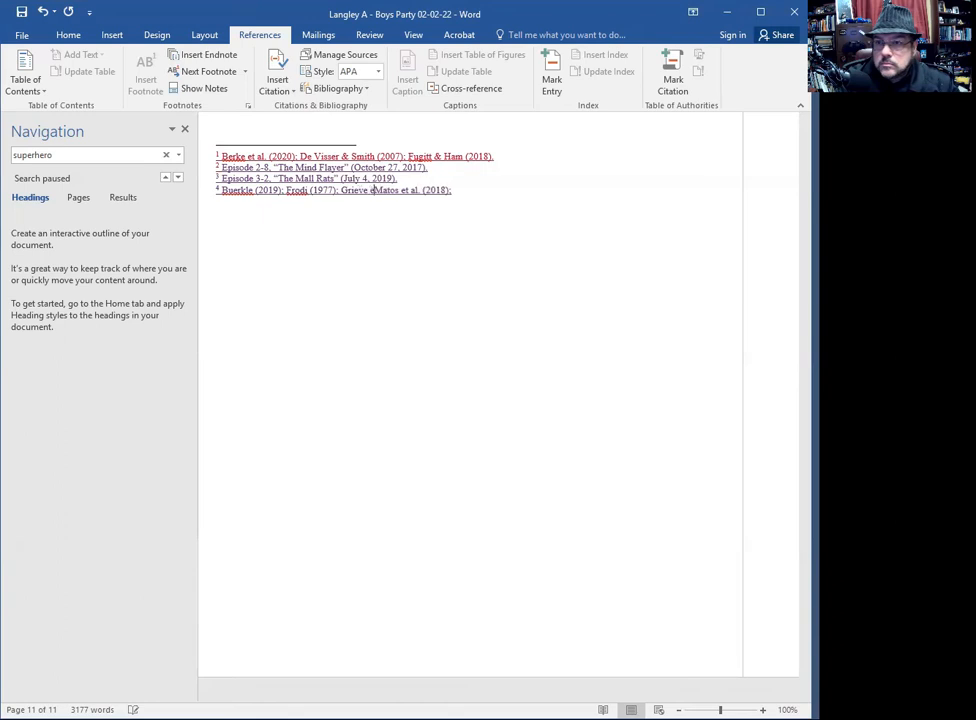
text( al. (201)
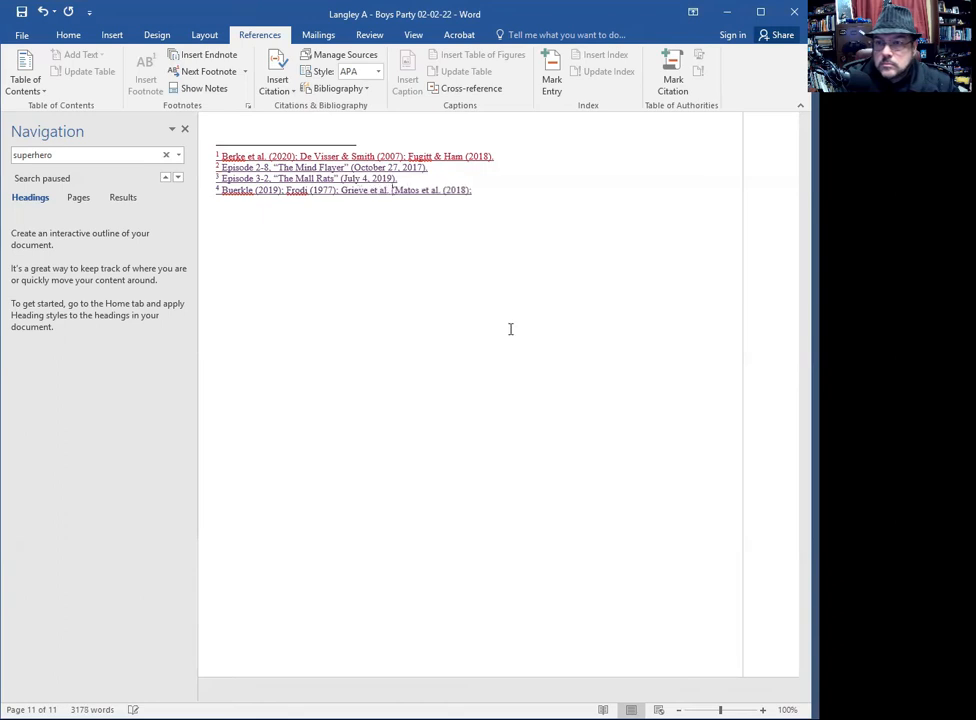
text(9);)
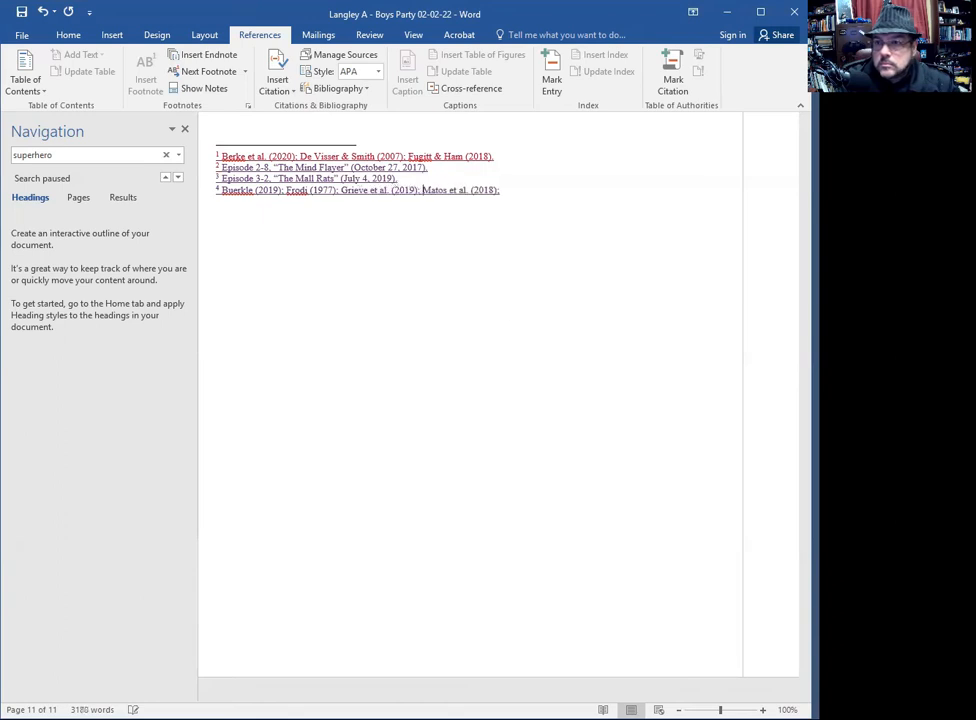
- Replace the trailing semicolon of the fourth endnote with a period and save the document
click(520, 192)
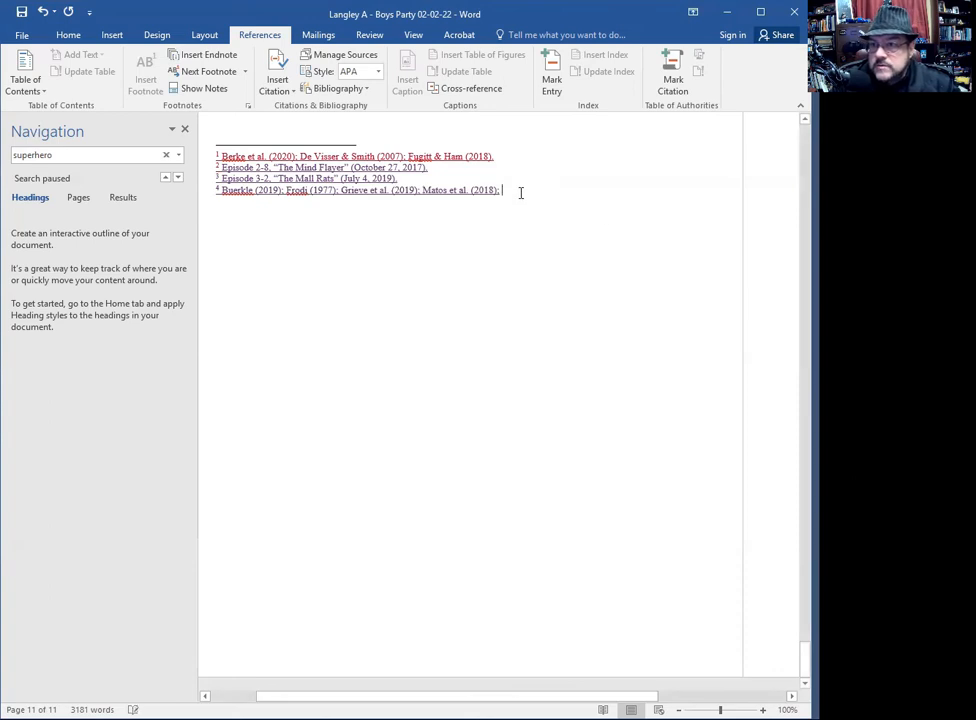
key(BackSpace)
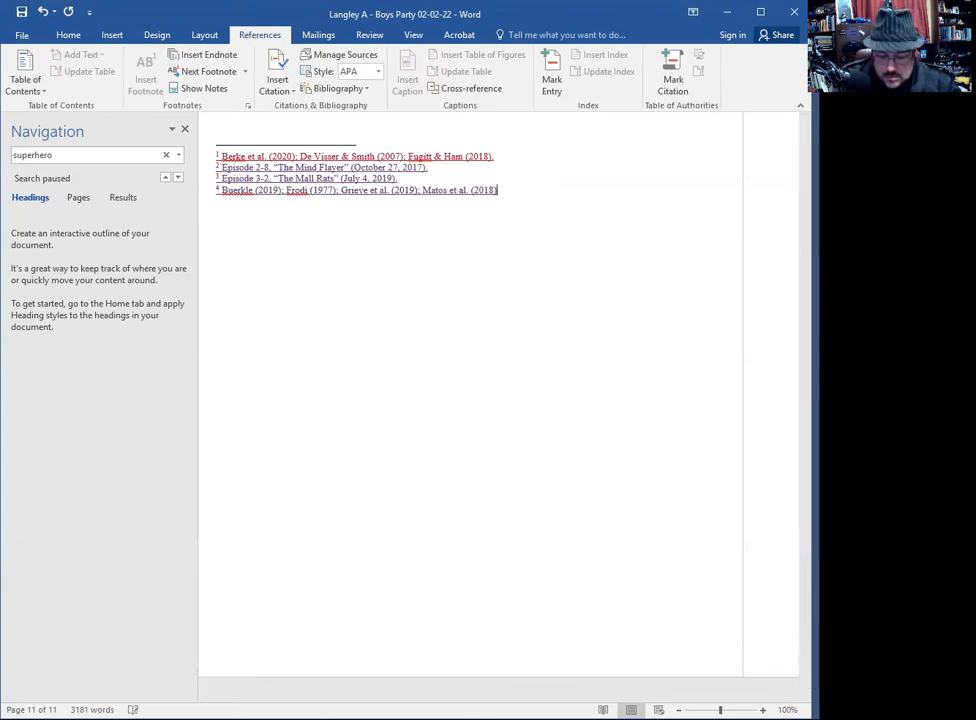
text(.)
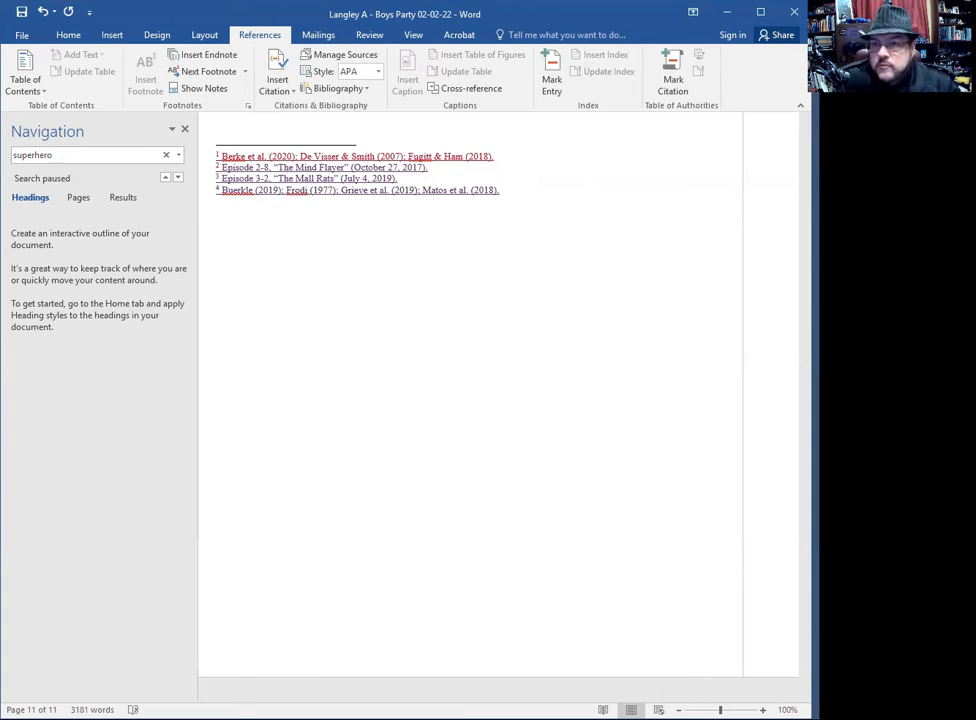
key(ctrl+s)
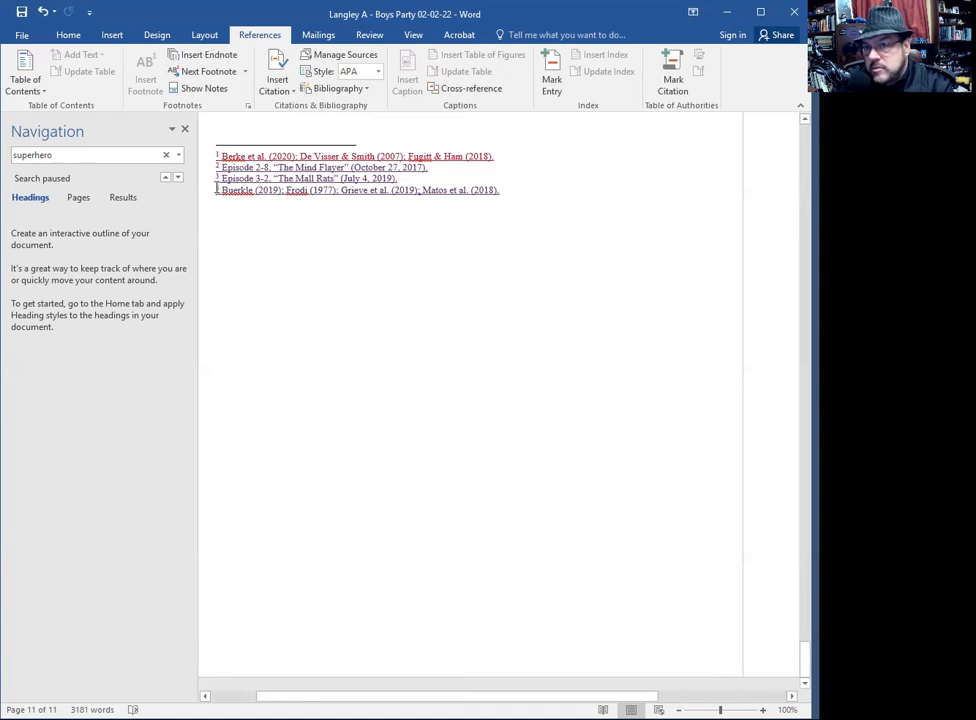
- Go to the fourth endnote's reference in the text and add a plain "5" after "to help his date feel less afraid."
double_click(216, 188)
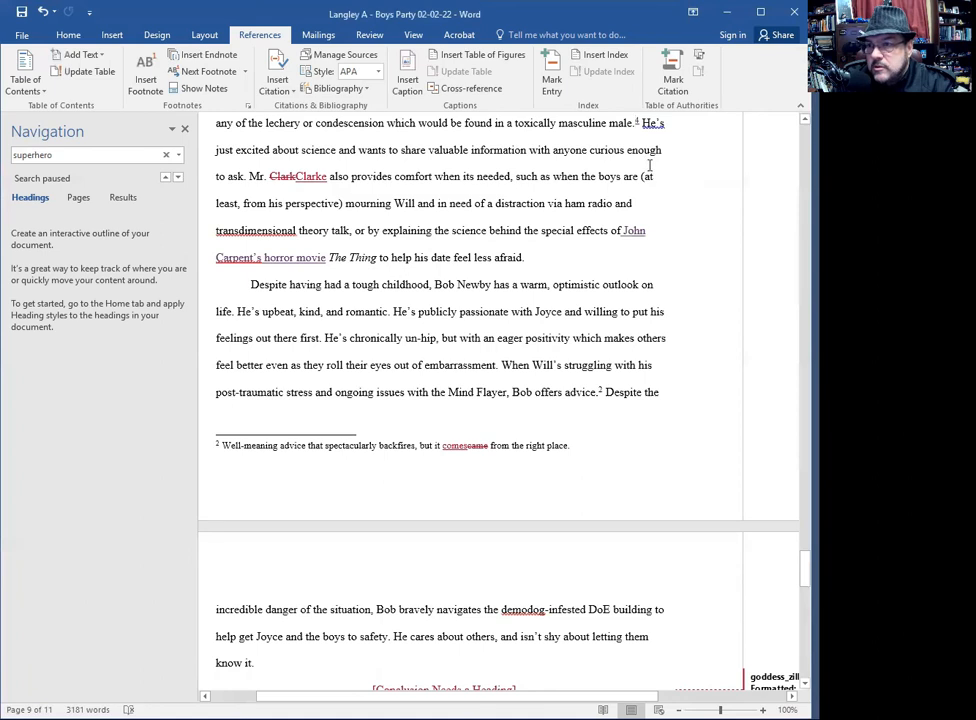
click(527, 257)
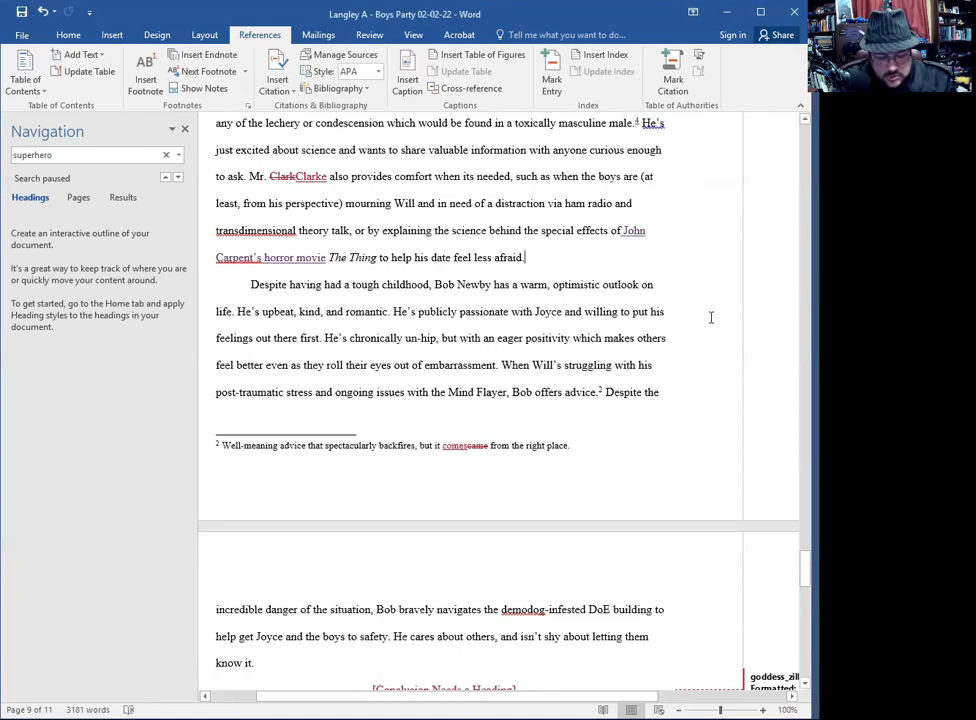
text(5)
key(shift+Left)
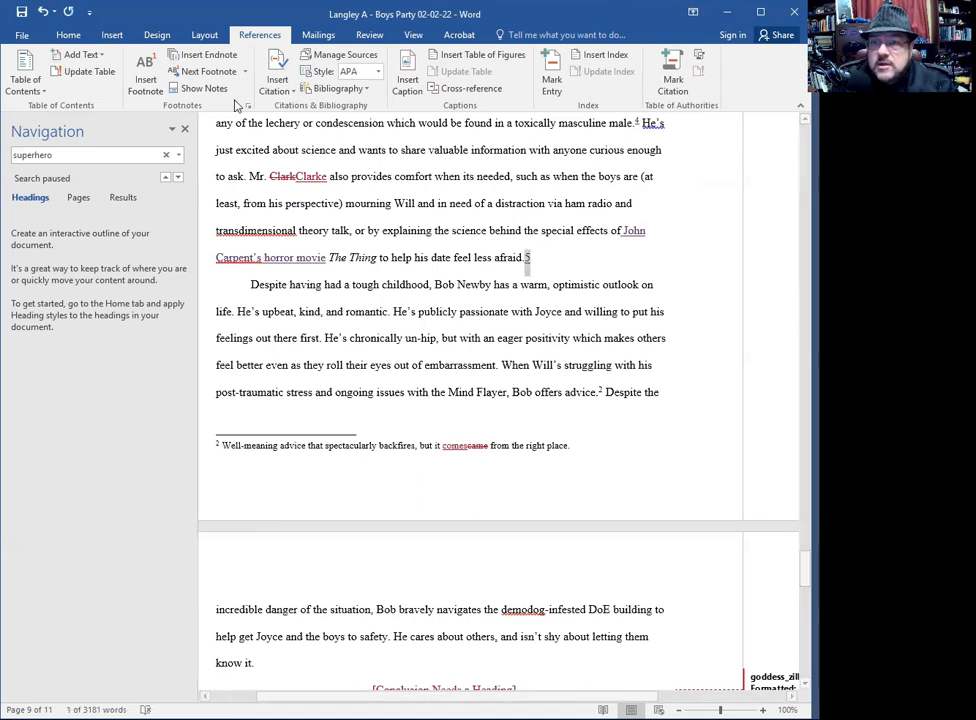
right_click(529, 261)
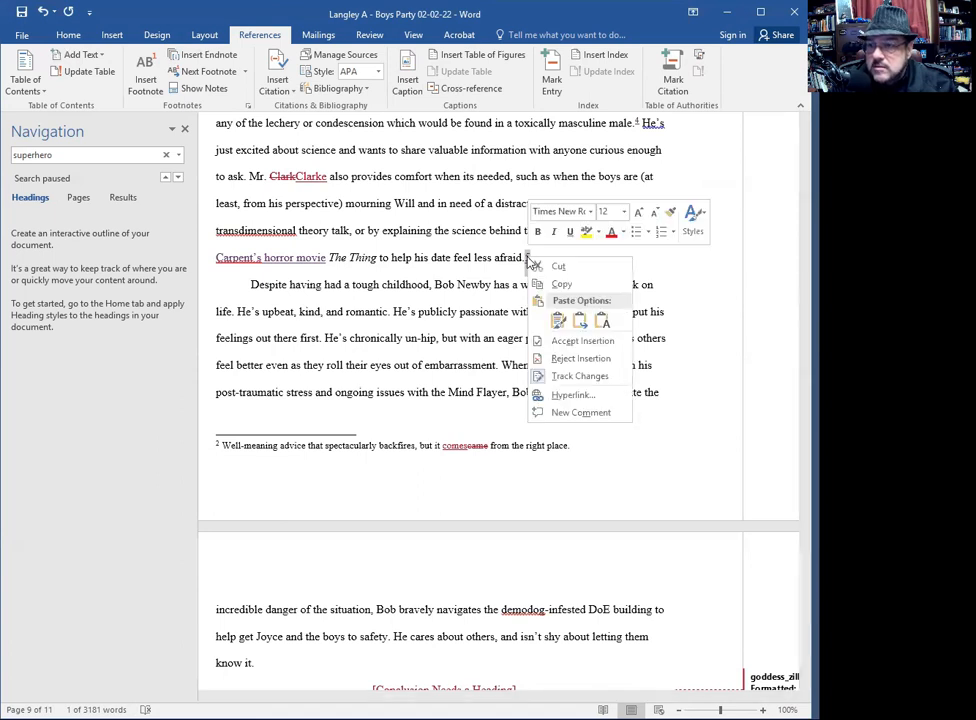
key(Escape)
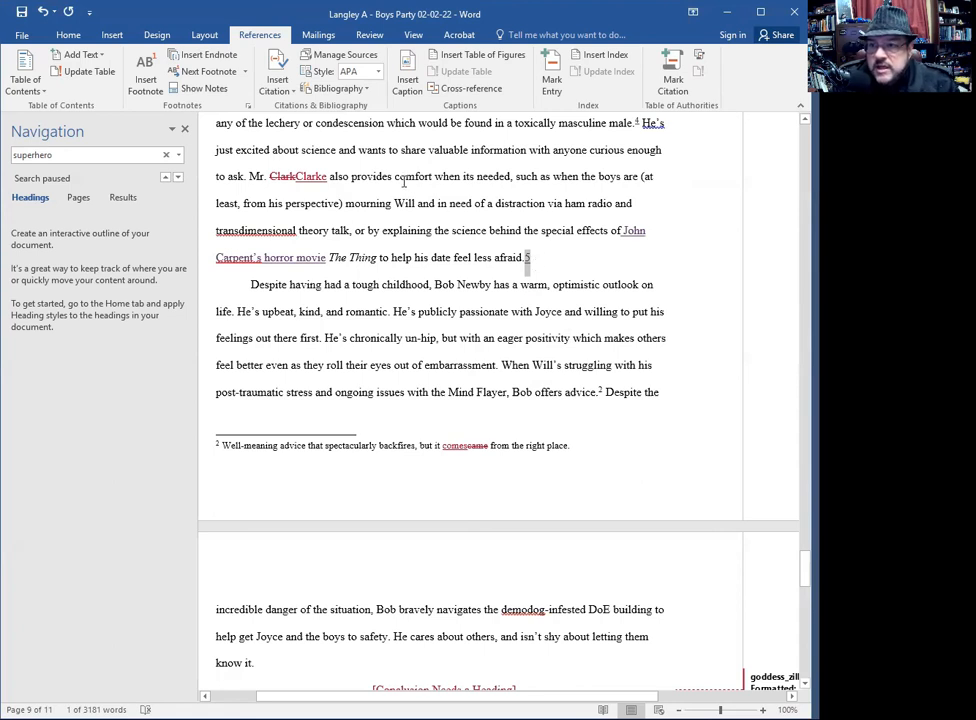
- Insert an empty endnote after "condescension which" and return to its reference mark in the text
click(416, 123)
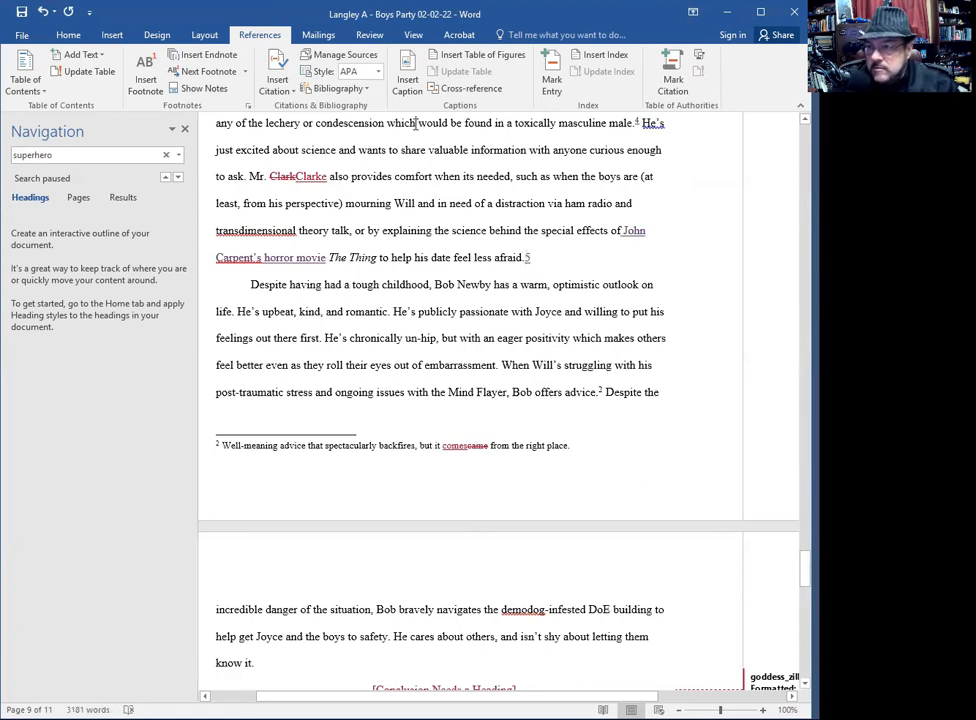
click(207, 54)
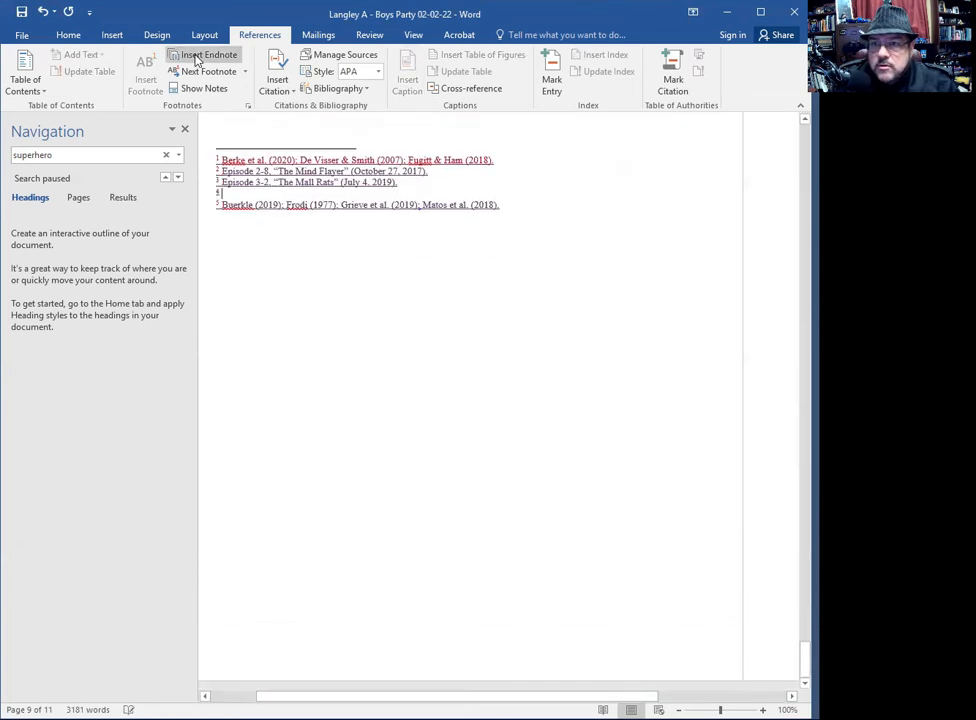
double_click(217, 189)
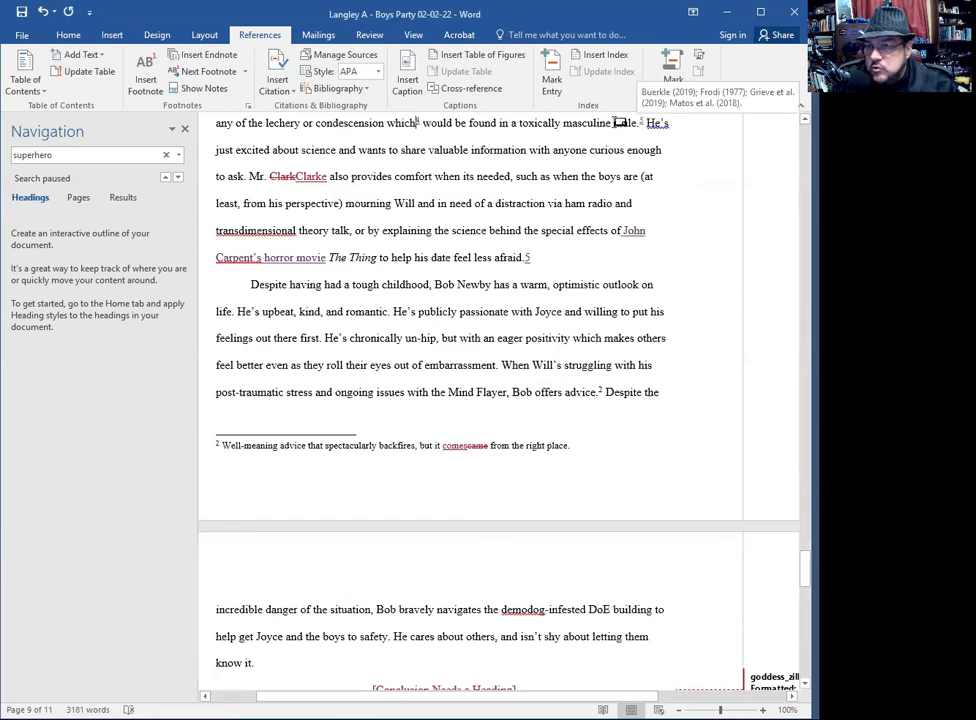
mouse_move(418, 124)
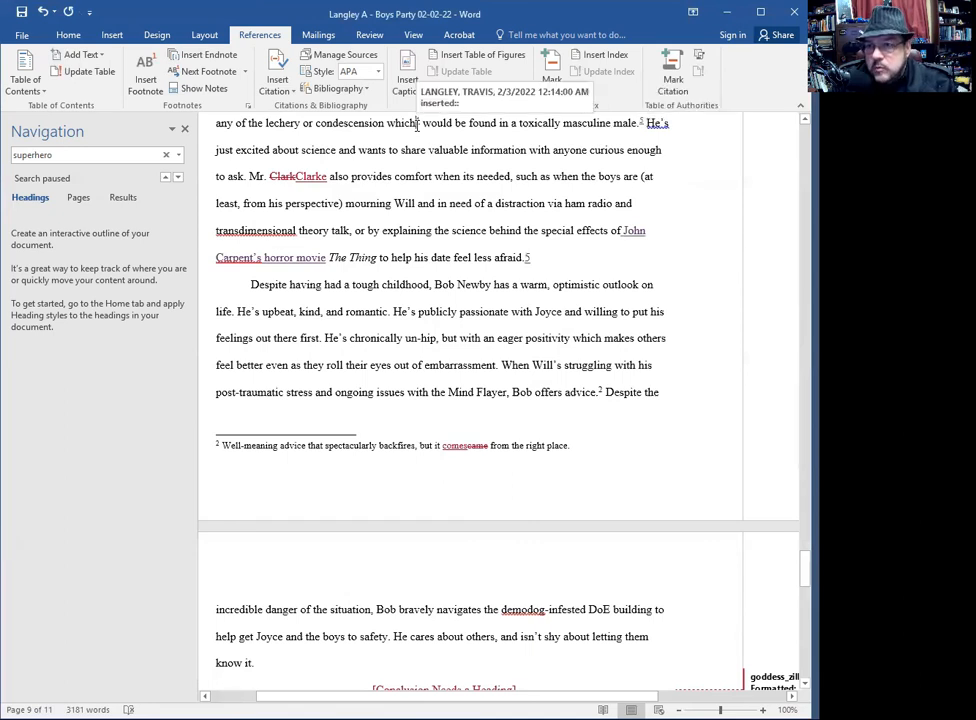